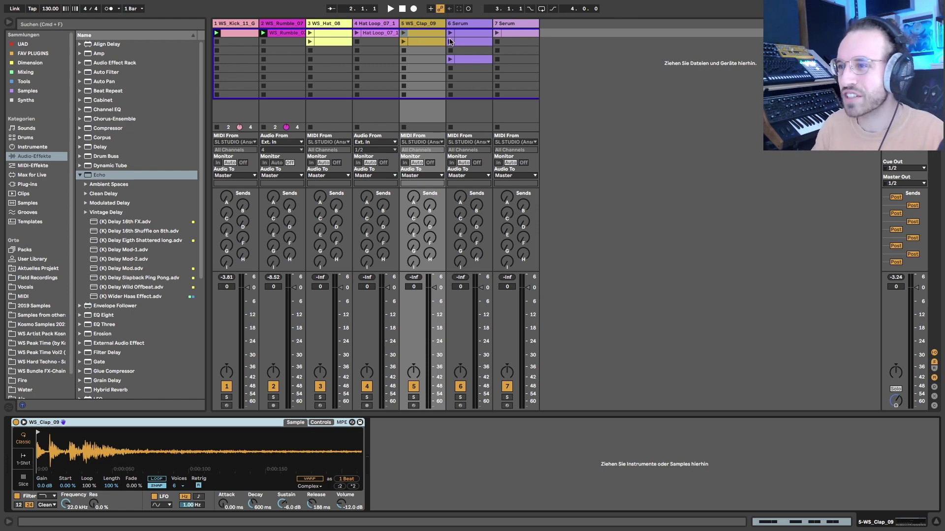
Insert a MIDI track after the kick track, create a one-bar clip on it and add a sixteenth-length D#3 note at the start.
{"action": "left_click", "coordinate": [220, 25]}
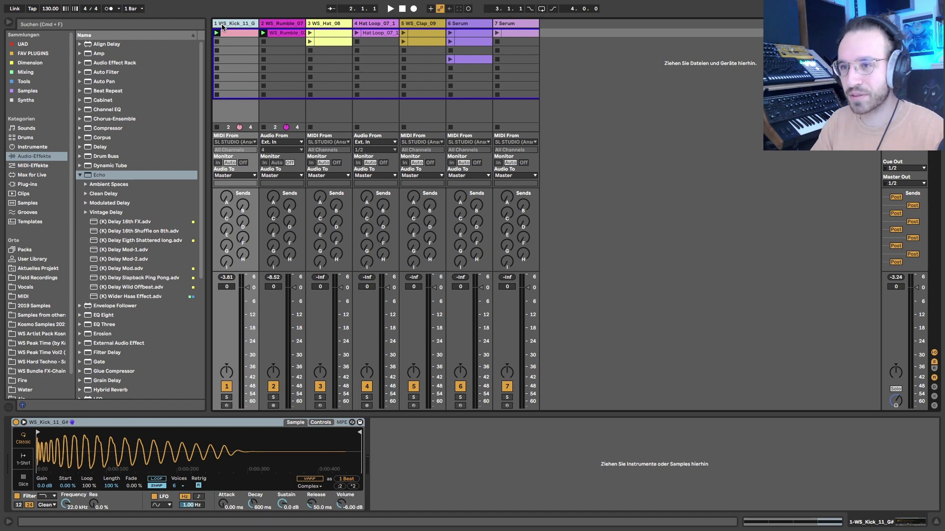
{"action": "key", "text": "super+shift+t"}
{"action": "double_click", "coordinate": [282, 33]}
{"action": "double_click", "coordinate": [188, 427]}
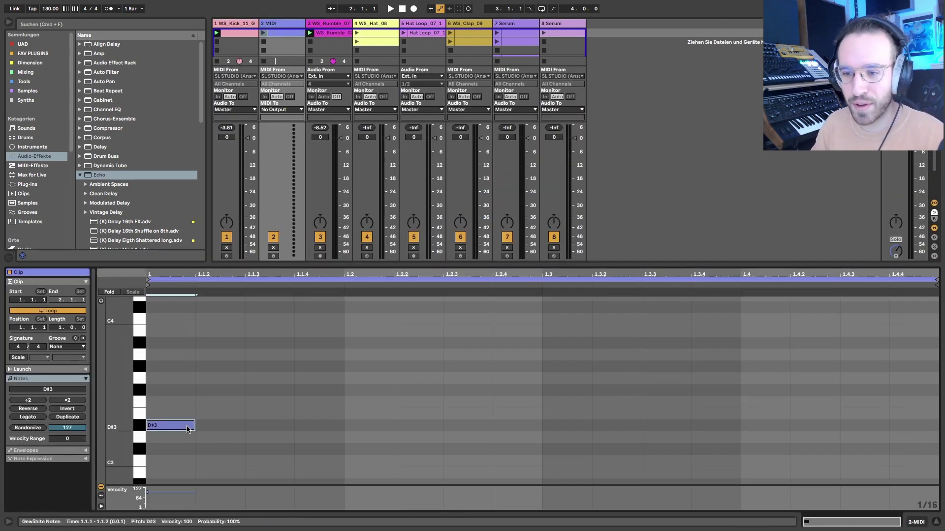
Lengthen the D#3 note to a quarter note and duplicate it three times to fill the bar.
{"action": "key", "text": "shift+Right"}
{"action": "key", "text": "shift+Right"}
{"action": "key", "text": "shift+Right"}
{"action": "key", "text": "super+d"}
{"action": "key", "text": "super+d"}
{"action": "key", "text": "super+d"}
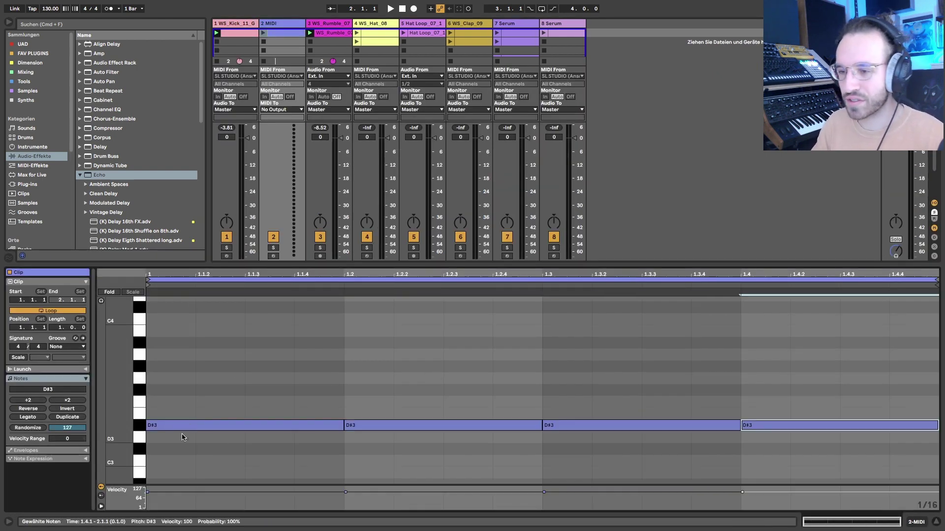
{"action": "mouse_move", "coordinate": [222, 411]}
{"action": "left_mouse_down"}
{"action": "mouse_move", "coordinate": [640, 445]}
{"action": "mouse_move", "coordinate": [523, 369]}
{"action": "left_mouse_up"}
{"action": "left_click", "coordinate": [492, 359]}
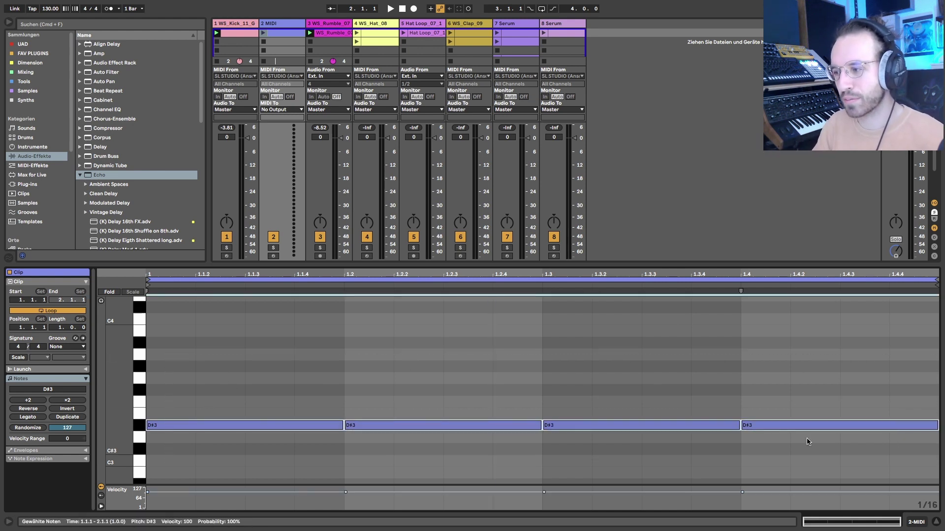
{"action": "left_click", "coordinate": [592, 337]}
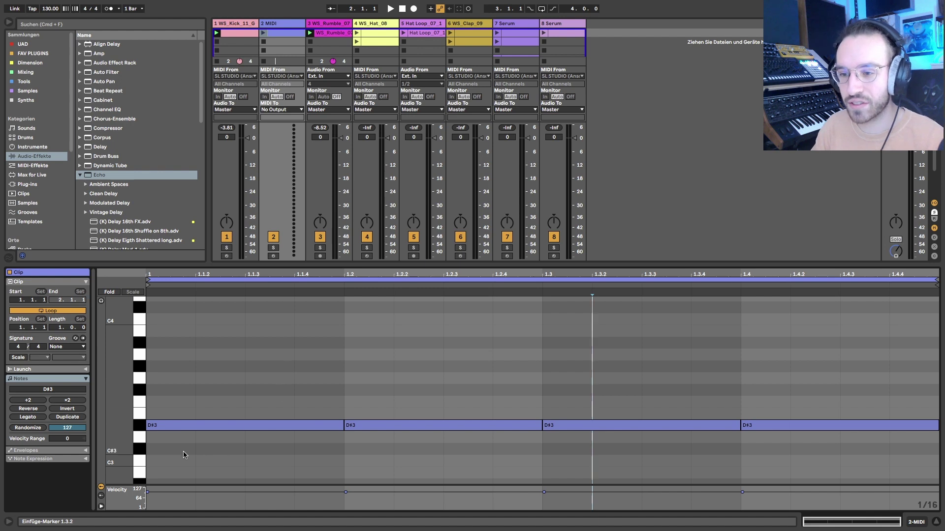
Add a quarter-length D3 note at the start of the bar and duplicate it three times beneath the D#3 notes.
{"action": "double_click", "coordinate": [165, 438]}
{"action": "left_click_drag", "start_coordinate": [165, 439], "coordinate": [337, 439]}
{"action": "key", "text": "ctrl+d"}
{"action": "key", "text": "ctrl+d"}
{"action": "key", "text": "ctrl+d"}
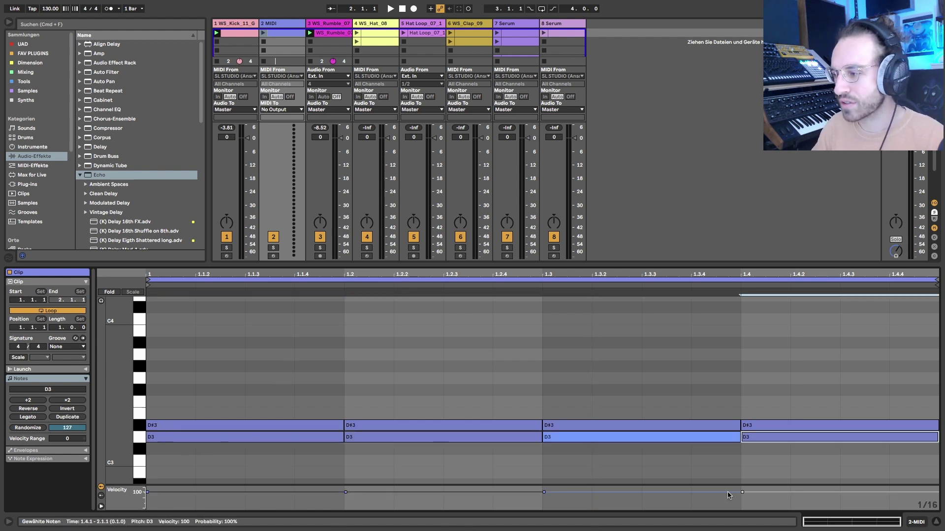
Stretch the D3 notes so that three equal notes span the bar, and transpose them down to C#3.
{"action": "left_click_drag", "start_coordinate": [783, 455], "coordinate": [279, 436]}
{"action": "left_click_drag", "start_coordinate": [741, 291], "coordinate": [933, 290]}
{"action": "left_click", "coordinate": [691, 404]}
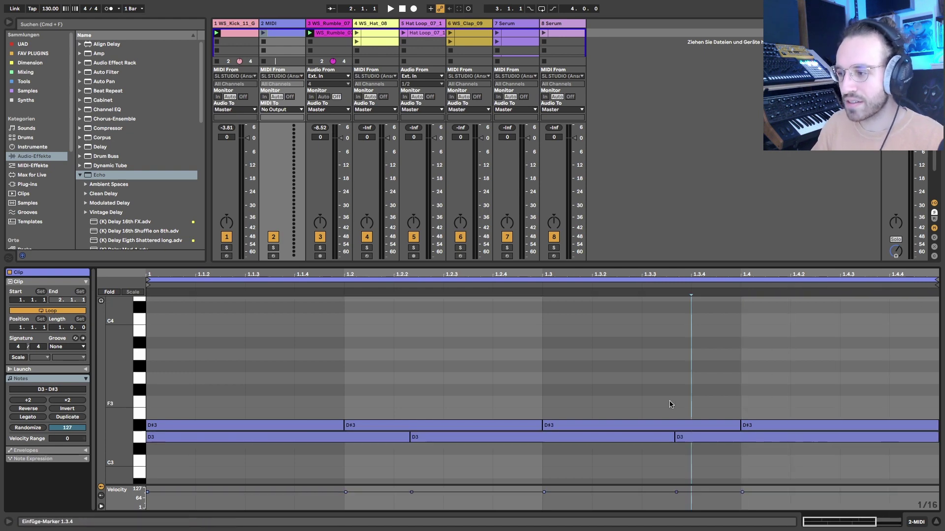
{"action": "left_click_drag", "start_coordinate": [280, 454], "coordinate": [759, 439]}
{"action": "key", "text": "Down"}
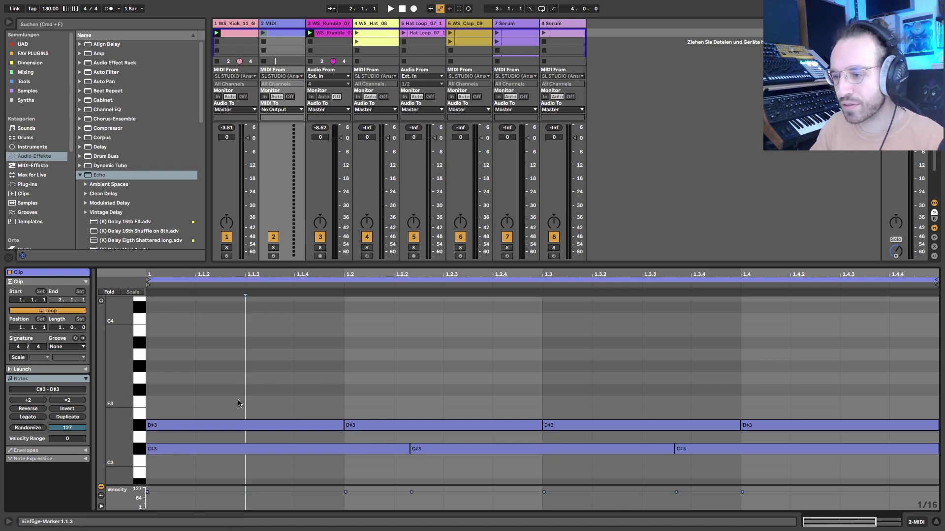
Compare the D#3 and C#3 note rows across the bar and delete the added MIDI track.
{"action": "left_click_drag", "start_coordinate": [238, 401], "coordinate": [803, 428]}
{"action": "left_click", "coordinate": [728, 381]}
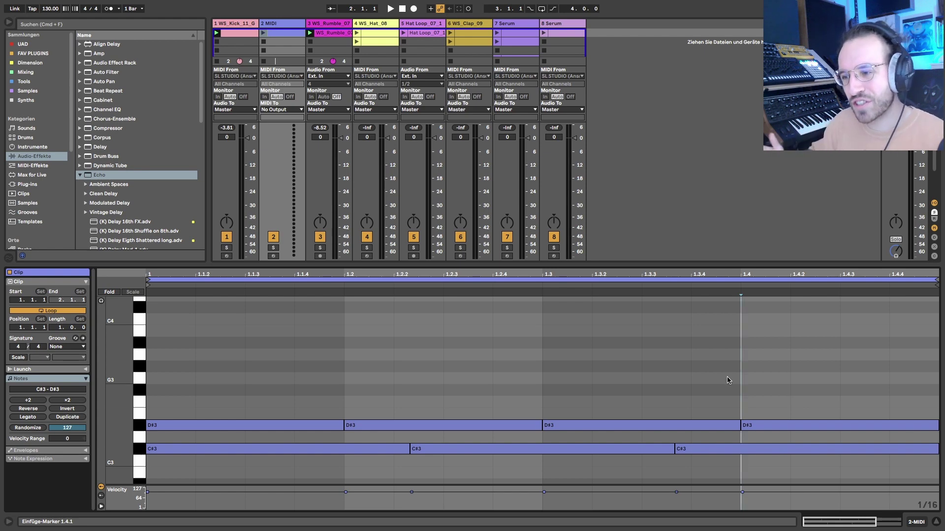
{"action": "left_click", "coordinate": [211, 407]}
{"action": "left_click_drag", "start_coordinate": [210, 408], "coordinate": [801, 428]}
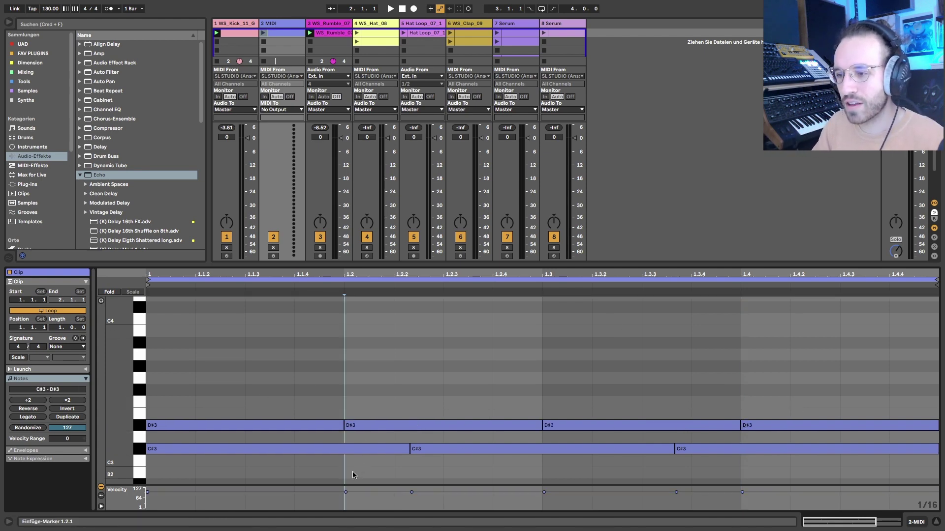
{"action": "left_click_drag", "start_coordinate": [354, 468], "coordinate": [710, 439]}
{"action": "left_click_drag", "start_coordinate": [153, 327], "coordinate": [943, 340]}
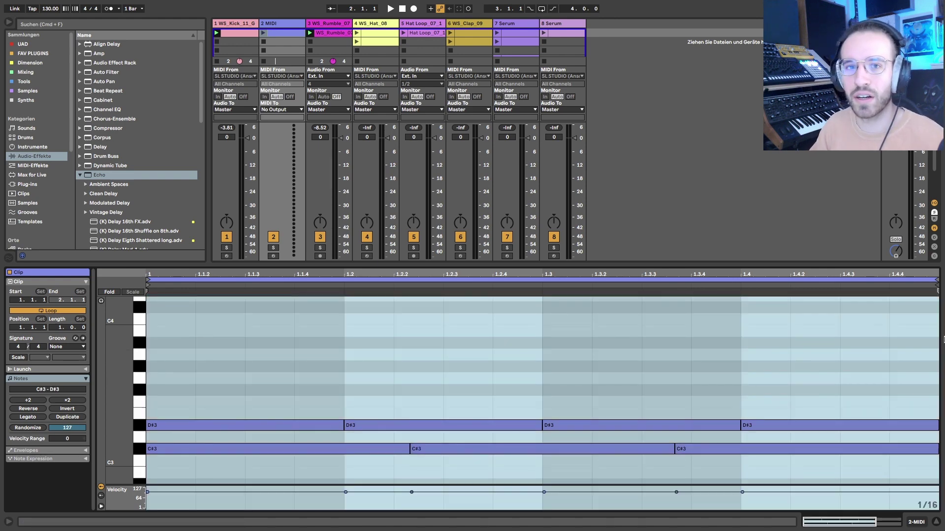
{"action": "left_click", "coordinate": [283, 25]}
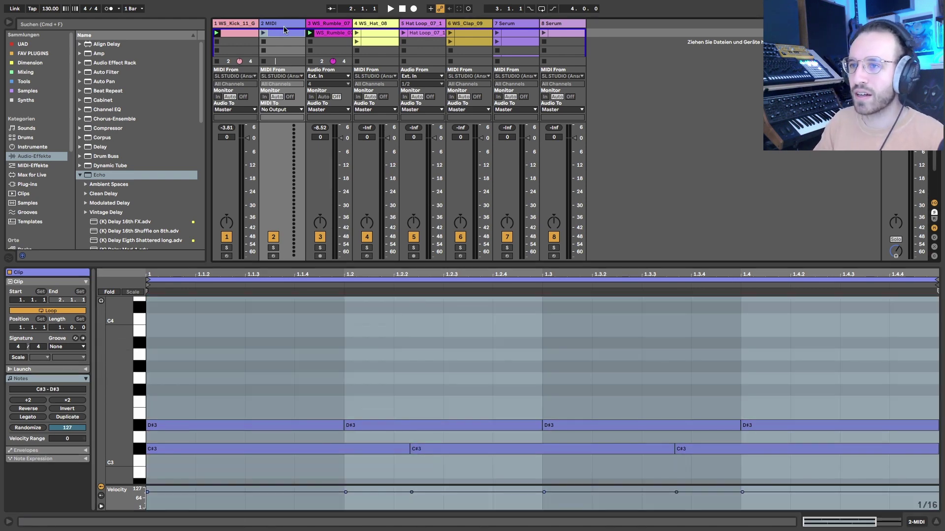
{"action": "key", "text": "Delete"}
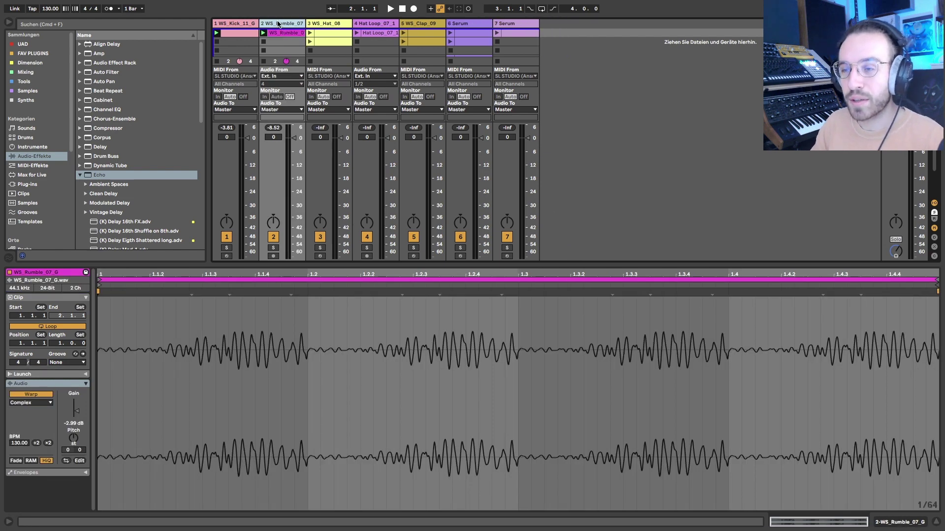
Open and launch the first WS_Hat_08 clip, and examine where its C3 notes fall in the bar.
{"action": "left_click", "coordinate": [278, 23]}
{"action": "left_click", "coordinate": [324, 32]}
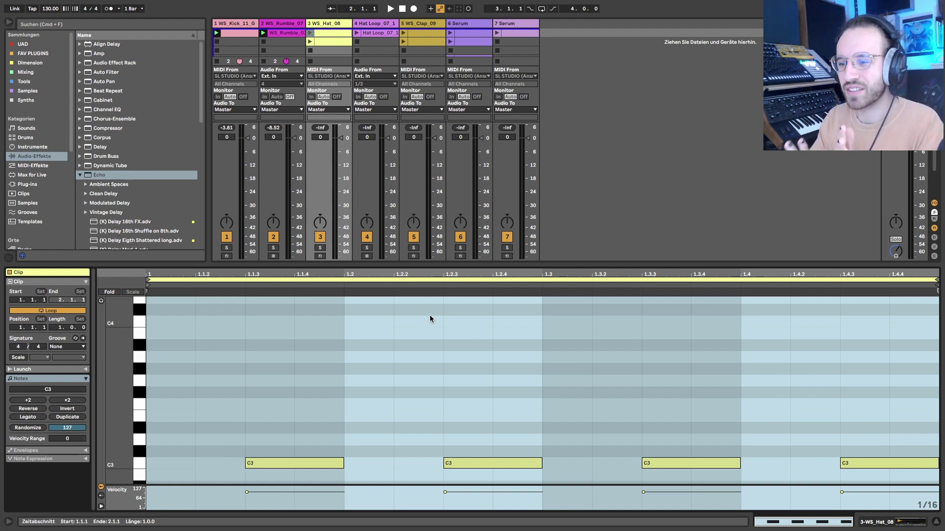
{"action": "left_click", "coordinate": [310, 34]}
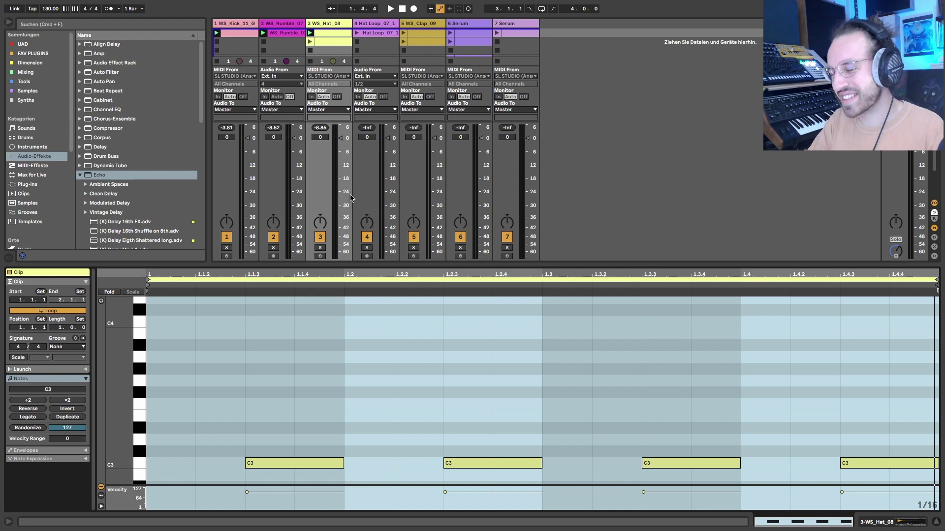
{"action": "left_click_drag", "start_coordinate": [162, 436], "coordinate": [377, 484]}
{"action": "left_click_drag", "start_coordinate": [388, 421], "coordinate": [593, 473]}
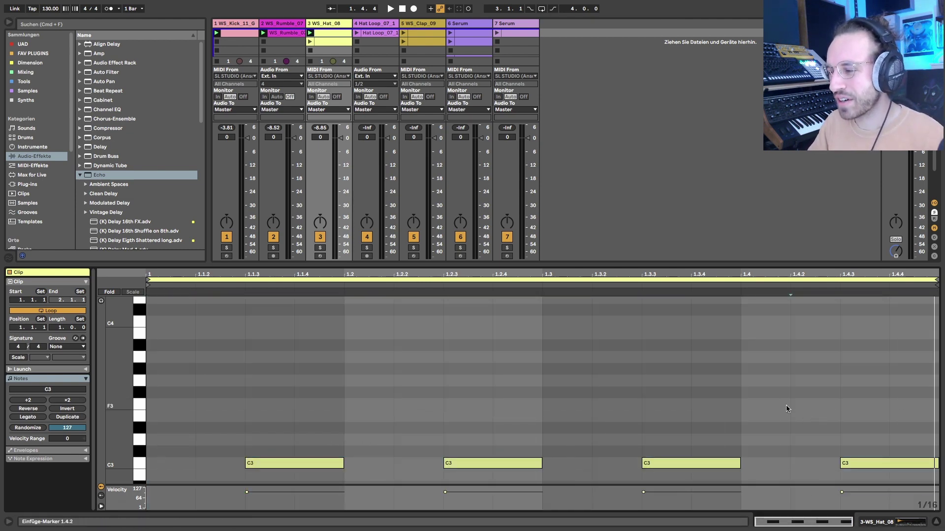
{"action": "left_click", "coordinate": [690, 384]}
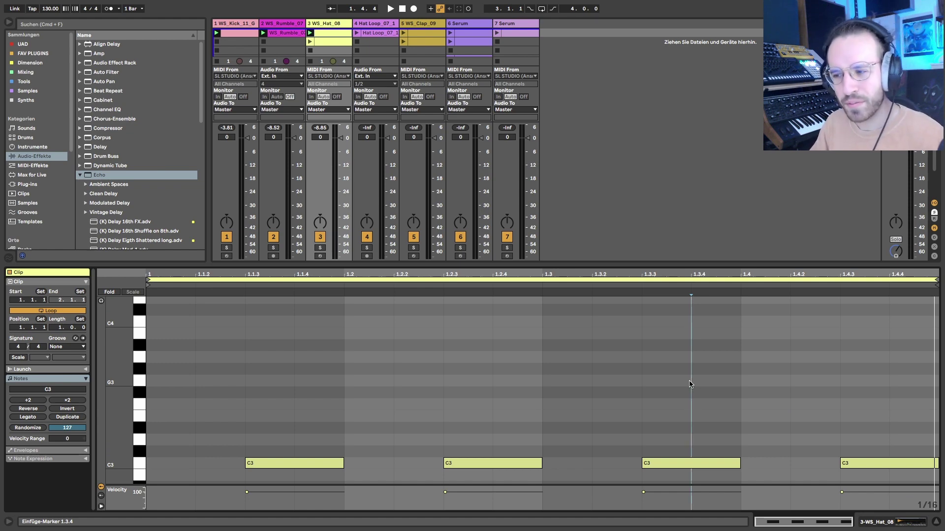
Add a D#3 note three sixteenths long at the start of the hat clip and duplicate it four times.
{"action": "double_click", "coordinate": [173, 427]}
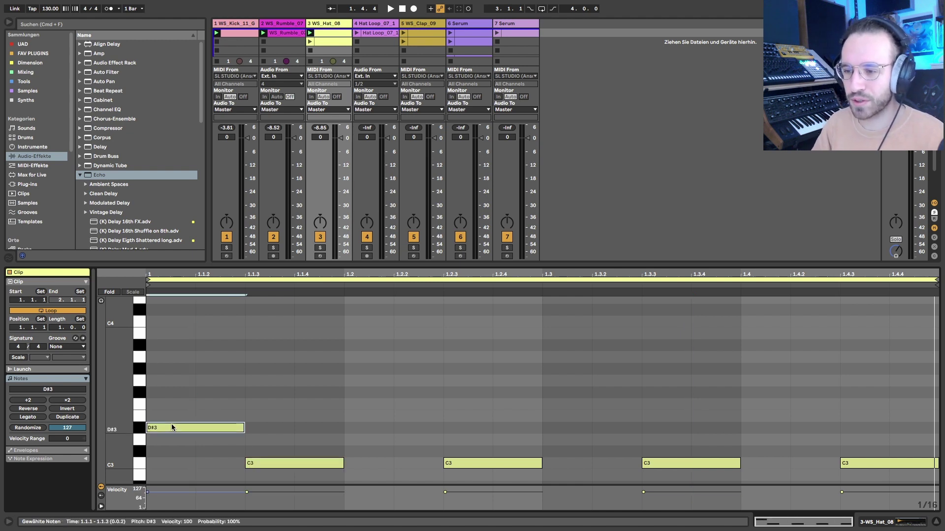
{"action": "key", "text": "shift+Right"}
{"action": "key", "text": "shift+Right"}
{"action": "key", "text": "shift+Right"}
{"action": "key", "text": "shift+Left"}
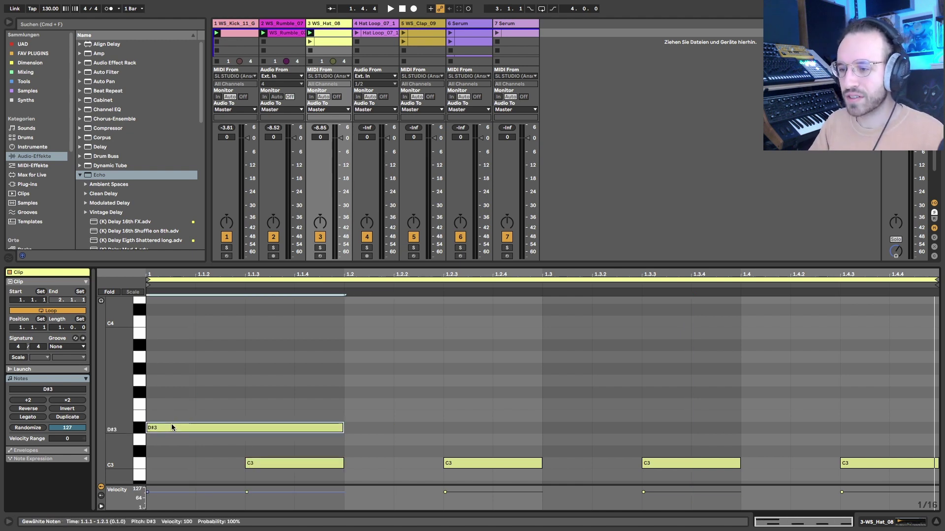
{"action": "key", "text": "shift+Left"}
{"action": "key", "text": "super+d"}
{"action": "key", "text": "super+d"}
{"action": "key", "text": "super+d"}
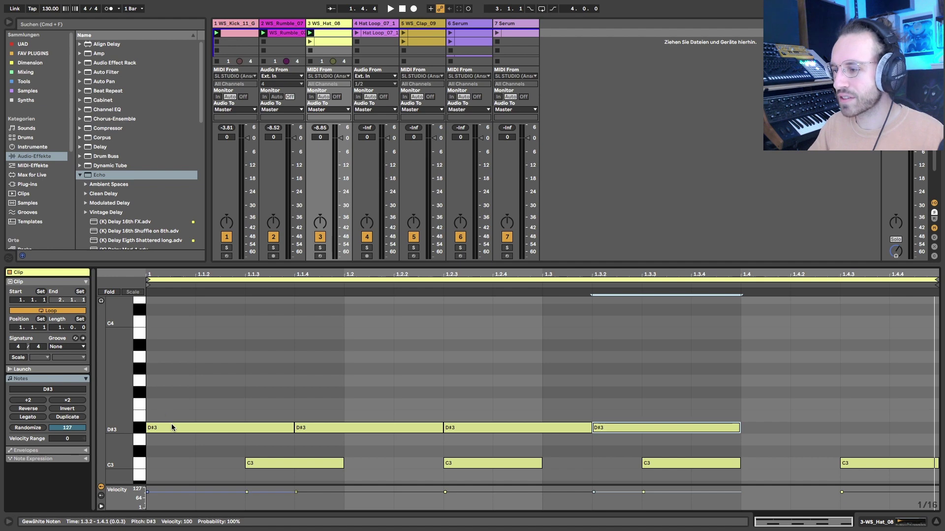
{"action": "key", "text": "super+d"}
Add a sixteenth-length D#3 note at 1.4.4 to fill the rest of the bar.
{"action": "mouse_move", "coordinate": [783, 420]}
{"action": "left_mouse_down"}
{"action": "mouse_move", "coordinate": [369, 449]}
{"action": "mouse_move", "coordinate": [236, 440]}
{"action": "left_mouse_up"}
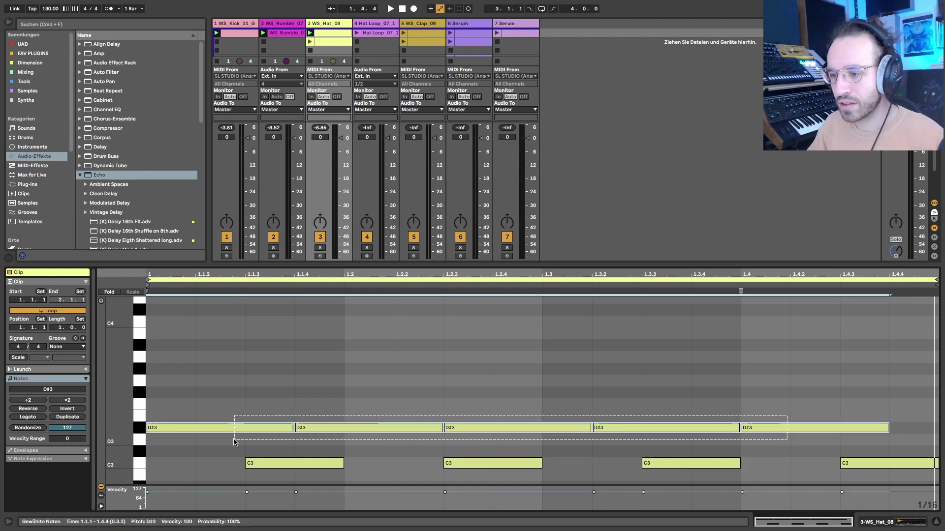
{"action": "left_click", "coordinate": [812, 419]}
{"action": "double_click", "coordinate": [914, 429]}
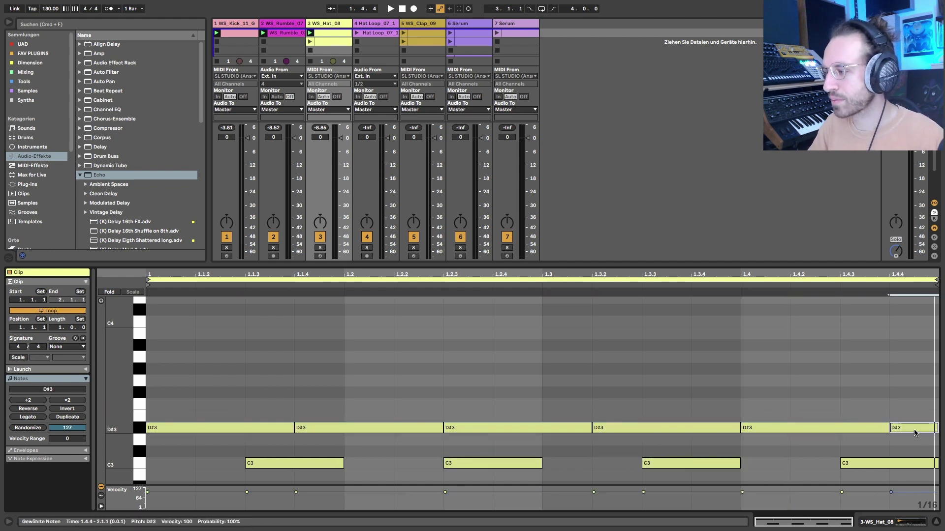
Stretch the row of D#3 notes so that five equal notes span the whole bar.
{"action": "mouse_move", "coordinate": [910, 399]}
{"action": "left_mouse_down"}
{"action": "mouse_move", "coordinate": [270, 455]}
{"action": "mouse_move", "coordinate": [148, 452]}
{"action": "left_mouse_up"}
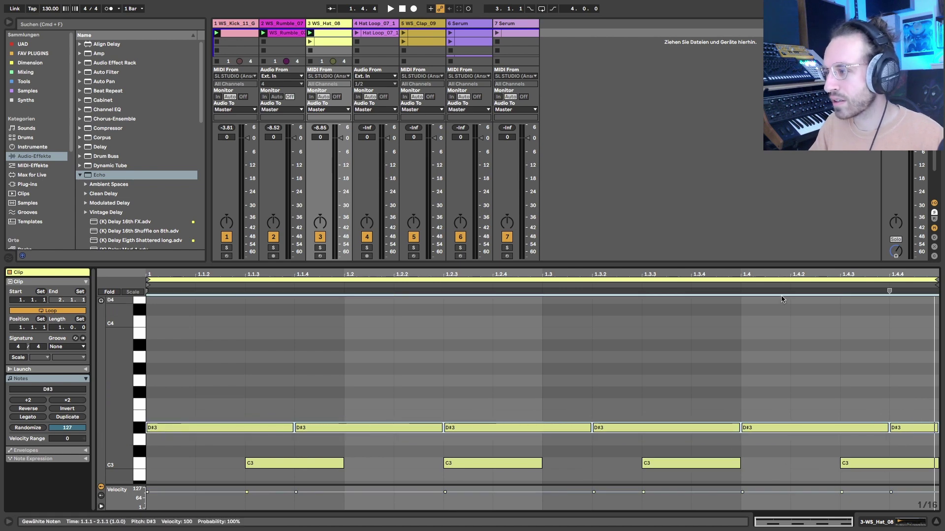
{"action": "left_click", "coordinate": [892, 293]}
{"action": "left_click_drag", "start_coordinate": [912, 360], "coordinate": [147, 435]}
{"action": "left_click_drag", "start_coordinate": [895, 293], "coordinate": [941, 293]}
{"action": "left_click", "coordinate": [587, 399]}
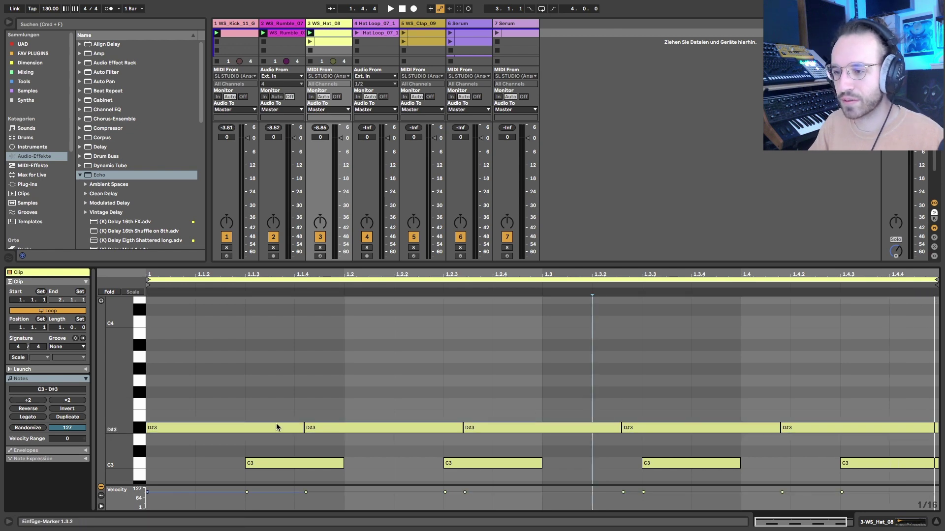
Compare the hat clip with the kick clip and audition the five D#3 notes with the C3 notes deactivated.
{"action": "left_click_drag", "start_coordinate": [879, 411], "coordinate": [255, 433]}
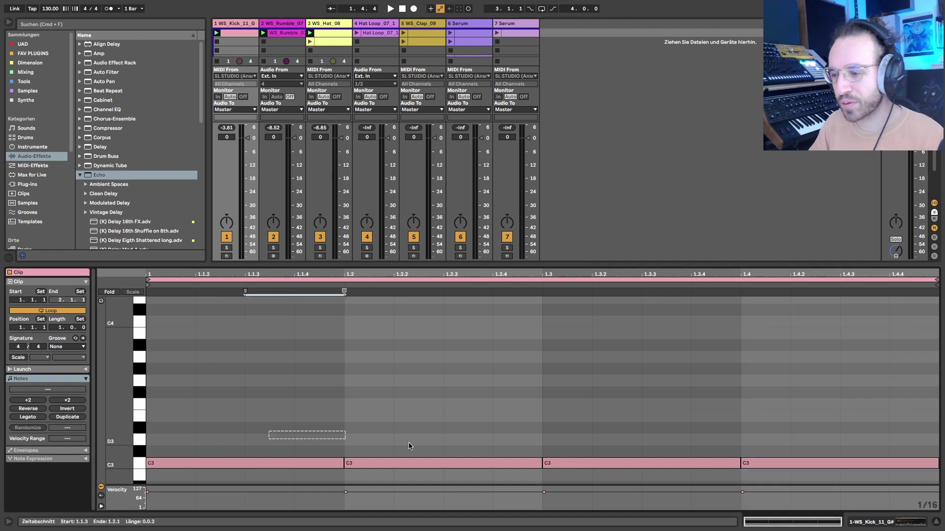
{"action": "left_click", "coordinate": [330, 33]}
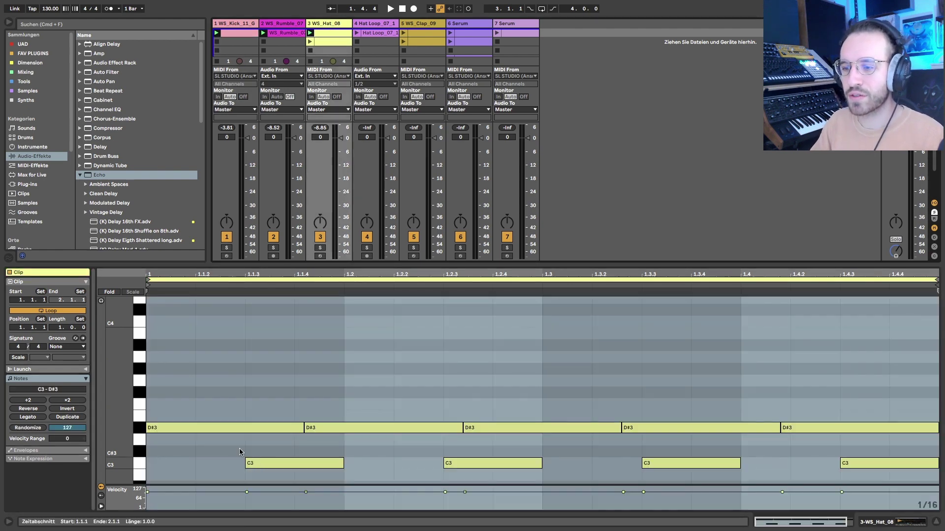
{"action": "left_click_drag", "start_coordinate": [240, 447], "coordinate": [943, 486]}
{"action": "key", "text": "space"}
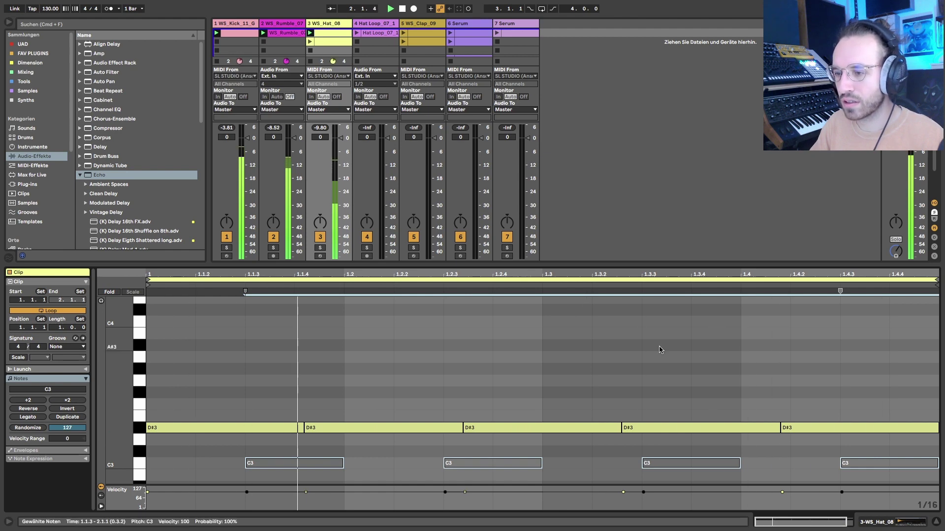
{"action": "key", "text": "space"}
Undo the note edits in the hat clip until only the original C3 notes remain.
{"action": "left_click", "coordinate": [385, 454]}
{"action": "key", "text": "ctrl+z"}
{"action": "key", "text": "ctrl+z"}
{"action": "key", "text": "ctrl+z"}
{"action": "key", "text": "ctrl+z"}
{"action": "key", "text": "ctrl+z"}
{"action": "key", "text": "ctrl+z"}
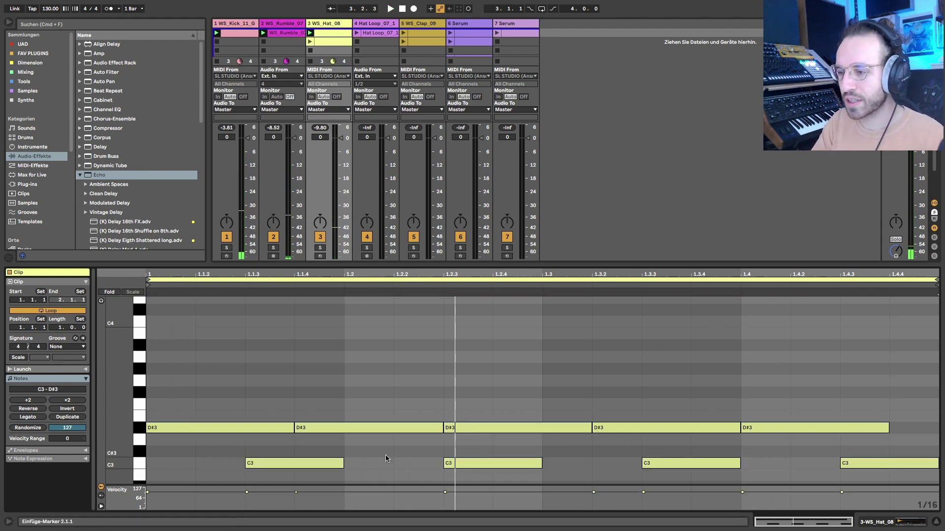
{"action": "key", "text": "ctrl+z"}
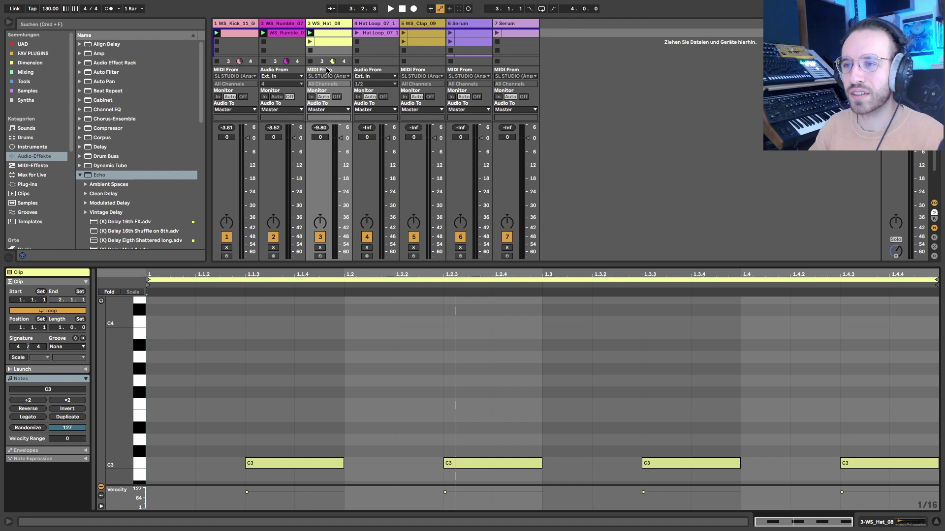
Launch the second WS_Hat_08 clip, and place it and the kick clip on their tracks at bar 17 of the arrangement.
{"action": "left_click", "coordinate": [310, 42]}
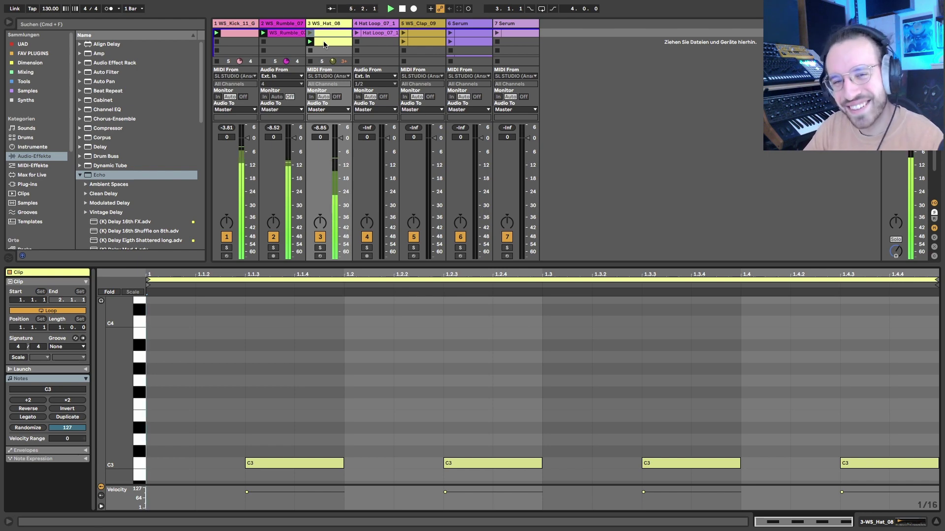
{"action": "key", "text": "Tab"}
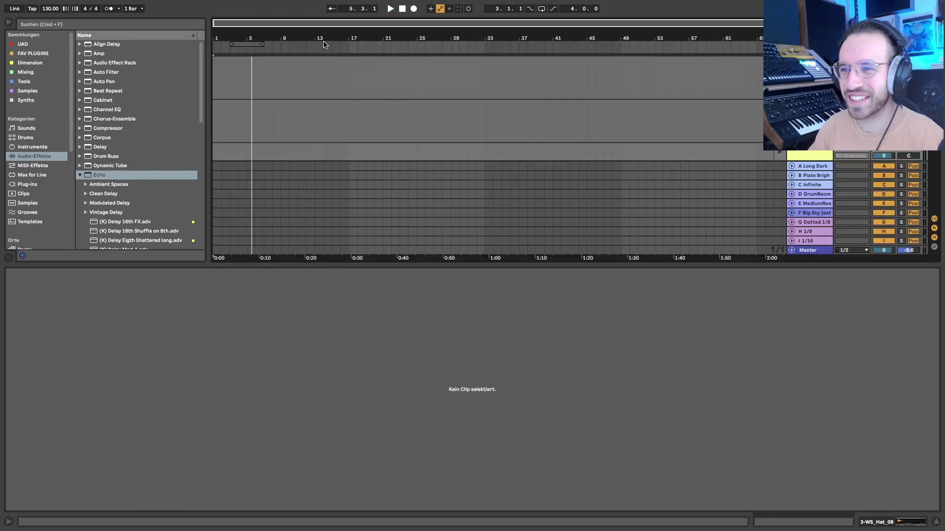
{"action": "key", "text": "super+alt+l"}
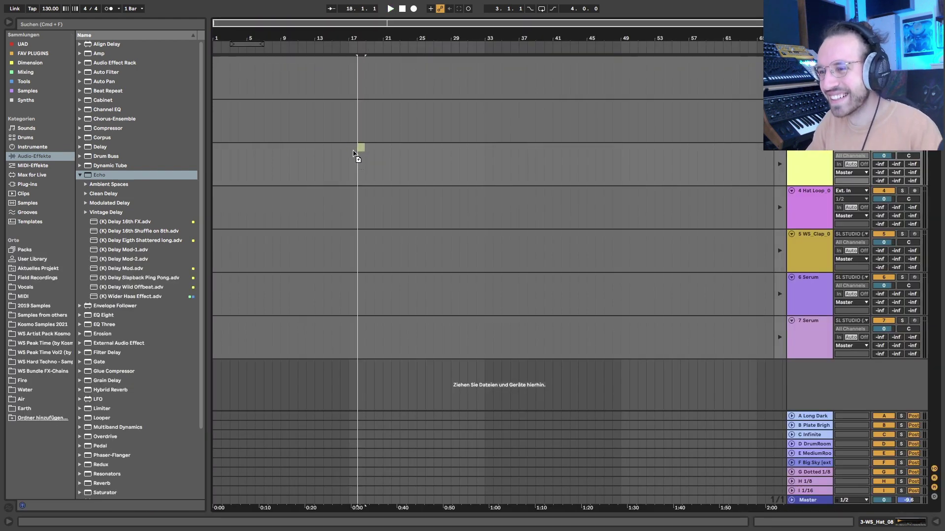
{"action": "key", "text": "Tab"}
{"action": "key", "text": "Tab"}
{"action": "left_click", "coordinate": [352, 93]}
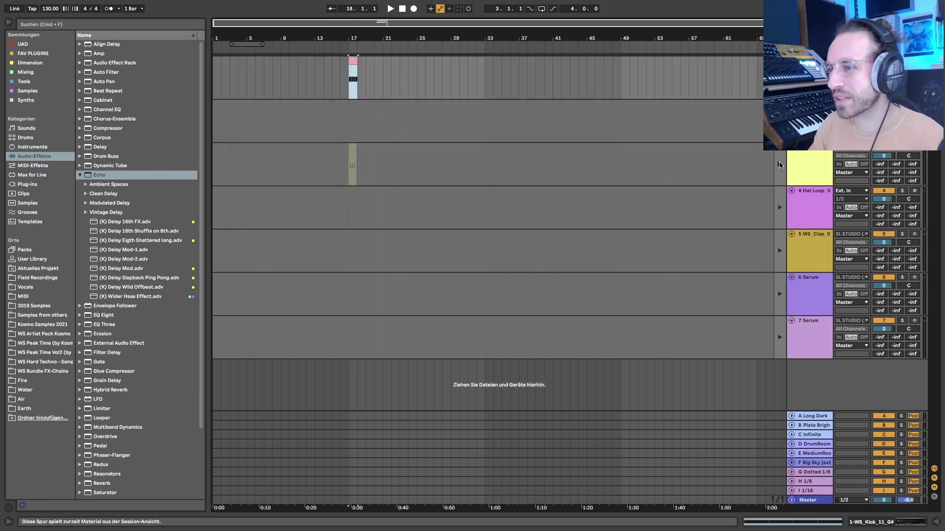
Select the hat clip at bar 17 and compare its length with the kick clip above.
{"action": "key", "text": "z"}
{"action": "scroll", "coordinate": [390, 118], "scroll_direction": "up", "scroll_amount": 3}
{"action": "scroll", "coordinate": [492, 142], "scroll_direction": "right", "scroll_amount": 2}
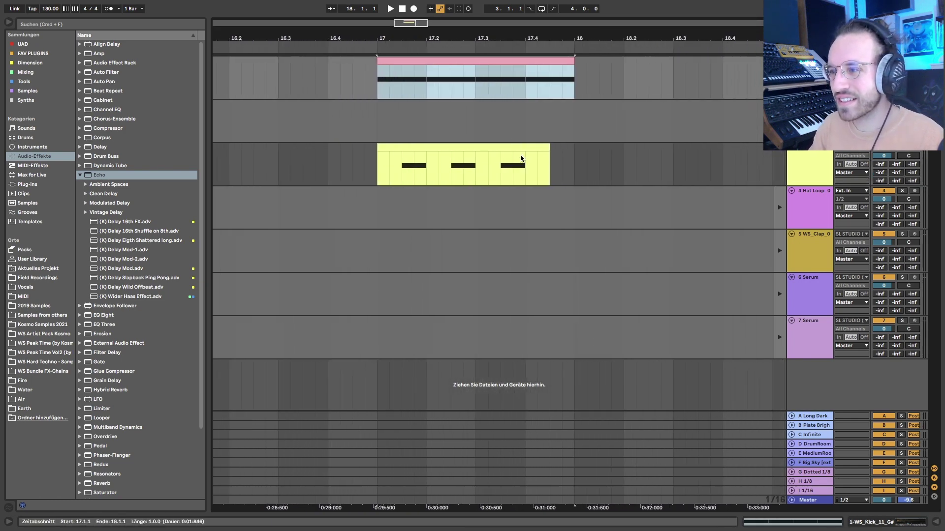
{"action": "left_click", "coordinate": [506, 148]}
{"action": "scroll", "coordinate": [540, 164], "scroll_direction": "right", "scroll_amount": 2}
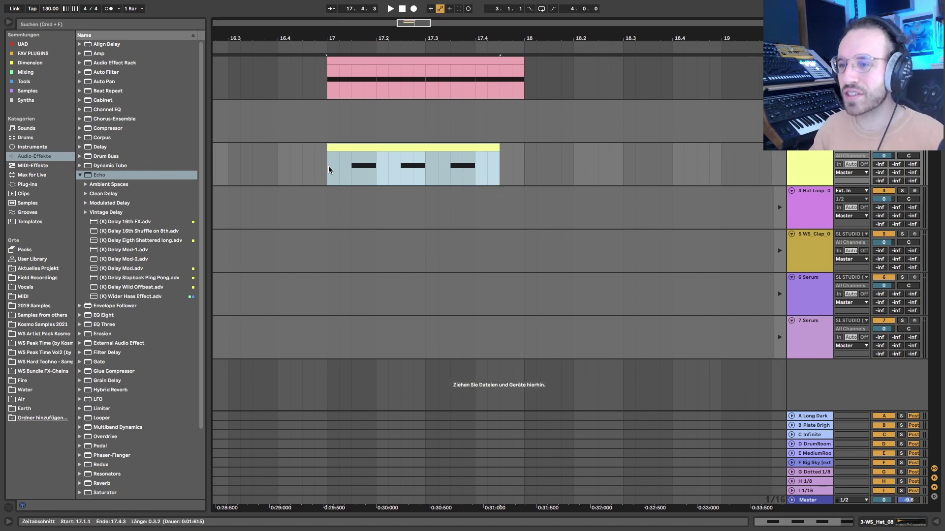
Compare the hat and kick clip lengths at bar 17 of the arrangement, and delete both clips.
{"action": "left_click_drag", "start_coordinate": [329, 166], "coordinate": [497, 169]}
{"action": "left_click_drag", "start_coordinate": [318, 97], "coordinate": [530, 87]}
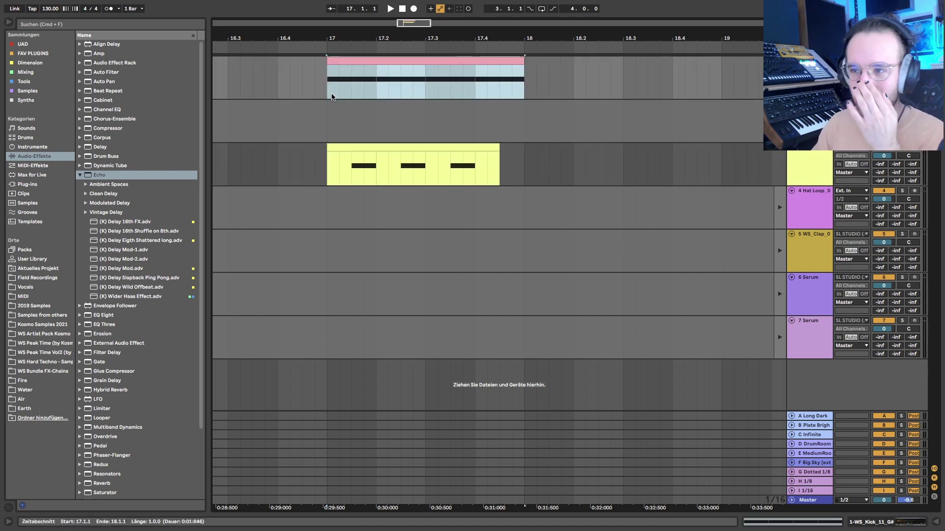
{"action": "mouse_move", "coordinate": [338, 183]}
{"action": "left_mouse_down"}
{"action": "mouse_move", "coordinate": [512, 168]}
{"action": "mouse_move", "coordinate": [500, 169]}
{"action": "left_mouse_up"}
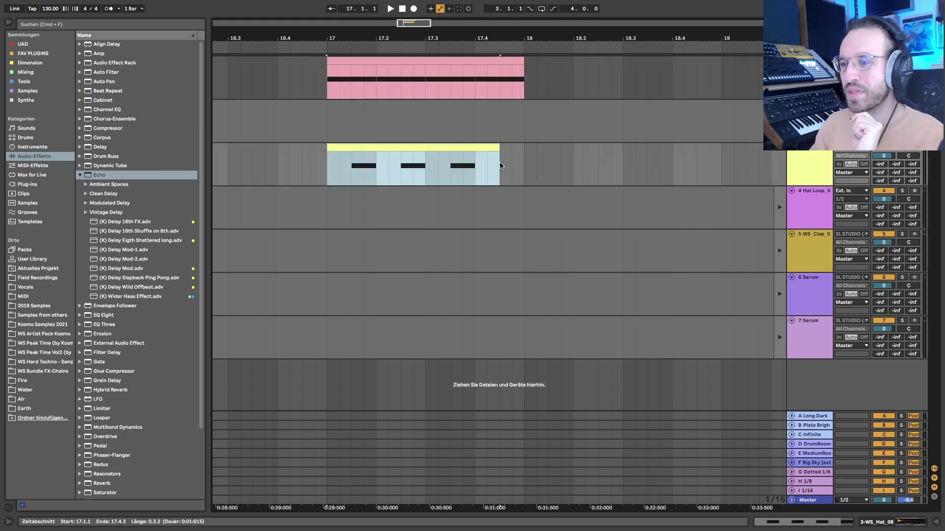
{"action": "left_click_drag", "start_coordinate": [325, 173], "coordinate": [495, 167]}
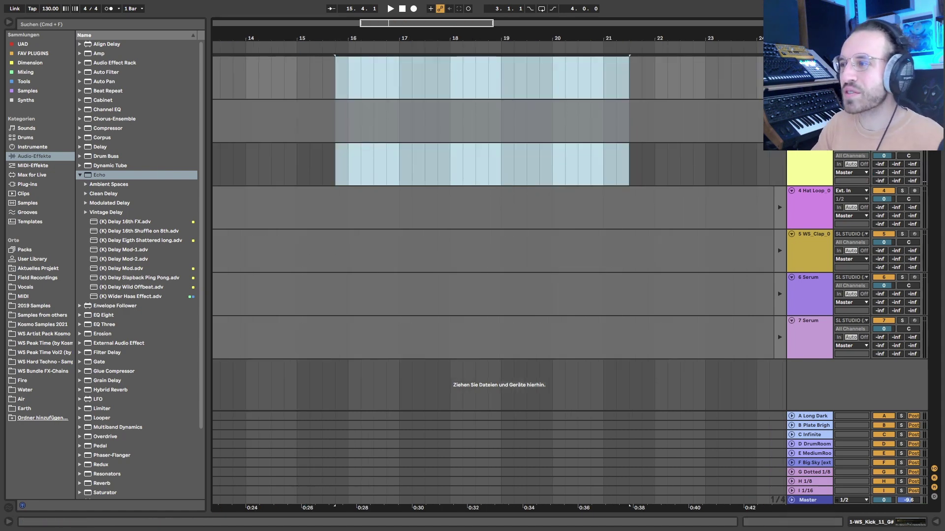
Return to the session view and launch the first WS_Hat_08 clip and the Hat Loop_07 clip.
{"action": "key", "text": "Tab"}
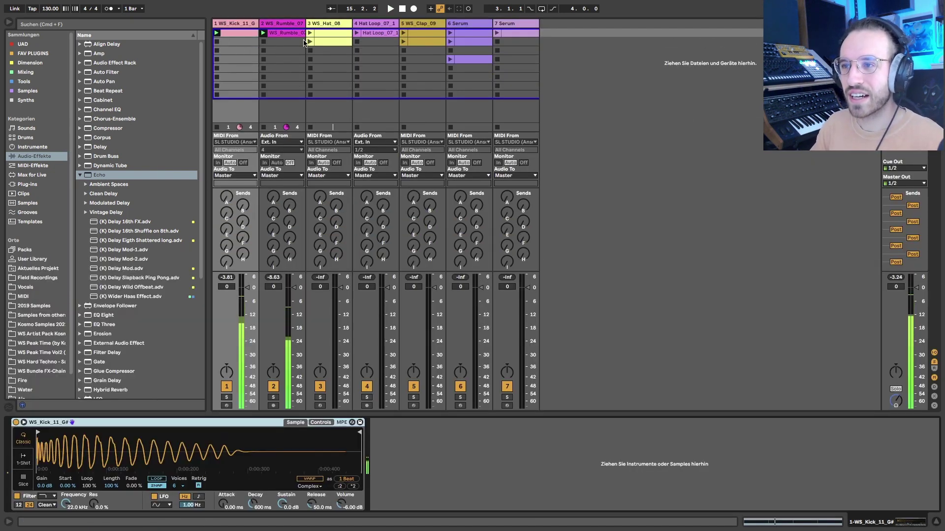
{"action": "left_click", "coordinate": [309, 33]}
{"action": "left_click", "coordinate": [357, 32]}
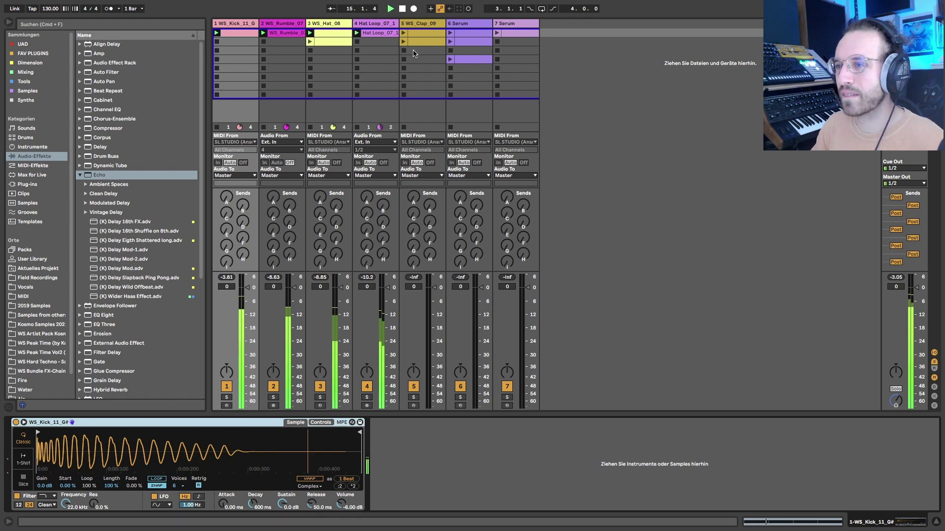
Open the first WS_Clap_09 clip, stop both hat tracks, and launch the clap with the kick and rumble.
{"action": "double_click", "coordinate": [411, 34]}
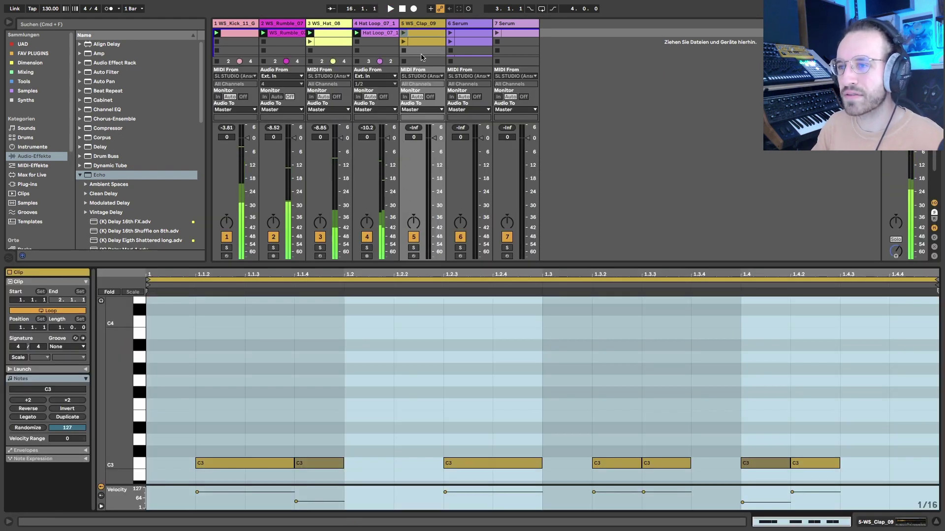
{"action": "left_click", "coordinate": [309, 51]}
{"action": "left_click", "coordinate": [442, 35]}
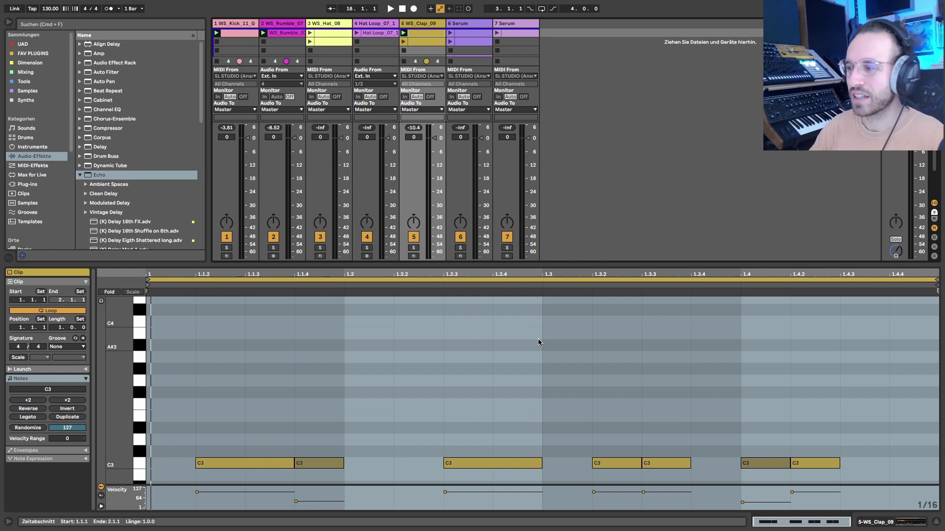
Try shortening the first clap clip's loop to end at 1.3.2, and undo the change.
{"action": "left_click", "coordinate": [754, 323]}
{"action": "left_click_drag", "start_coordinate": [936, 279], "coordinate": [586, 310]}
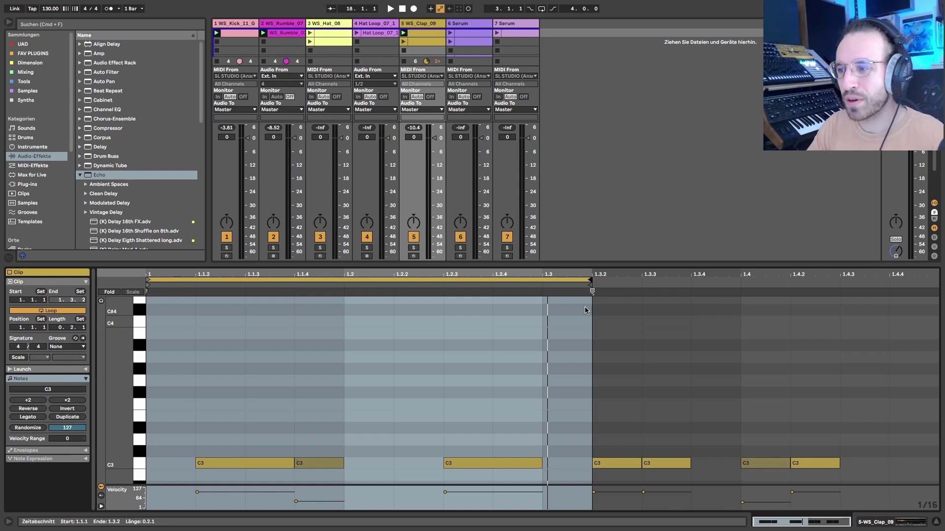
{"action": "key", "text": "super+z"}
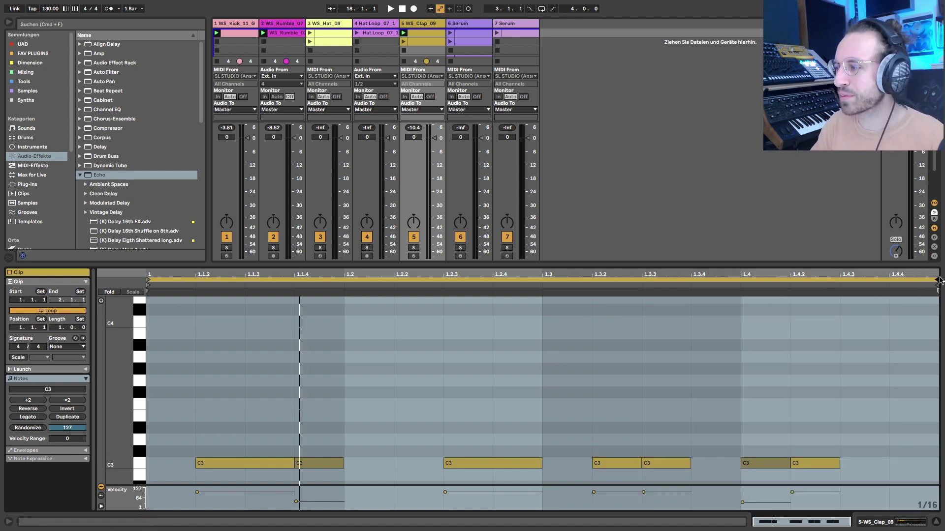
Try a loop length of 0.2.0 on the first clap clip, mark its two beats, and restore the full-bar loop.
{"action": "left_click_drag", "start_coordinate": [936, 278], "coordinate": [544, 279]}
{"action": "key", "text": "super+a"}
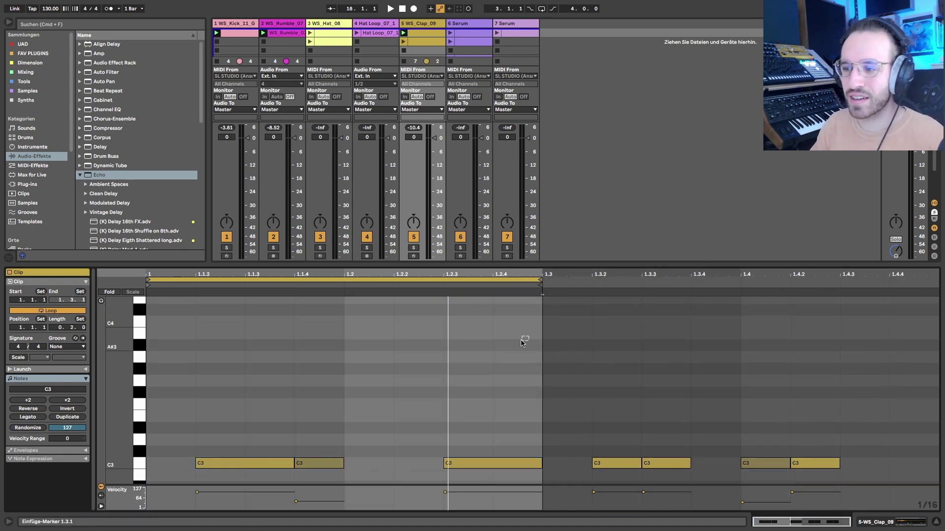
{"action": "left_click", "coordinate": [382, 346]}
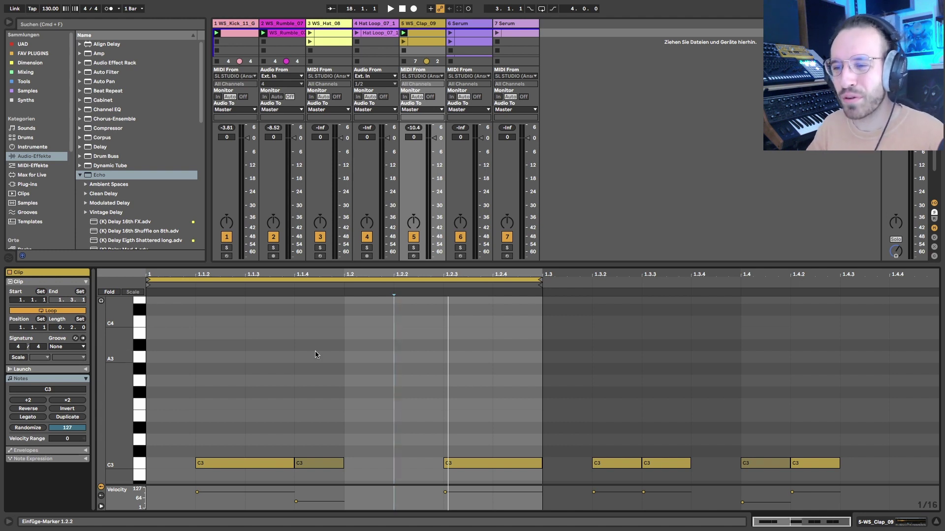
{"action": "left_click_drag", "start_coordinate": [161, 325], "coordinate": [346, 464]}
{"action": "left_click_drag", "start_coordinate": [338, 326], "coordinate": [543, 478]}
{"action": "mouse_move", "coordinate": [555, 348]}
{"action": "left_mouse_down"}
{"action": "mouse_move", "coordinate": [433, 376]}
{"action": "mouse_move", "coordinate": [344, 375]}
{"action": "left_mouse_up"}
{"action": "left_click", "coordinate": [344, 375]}
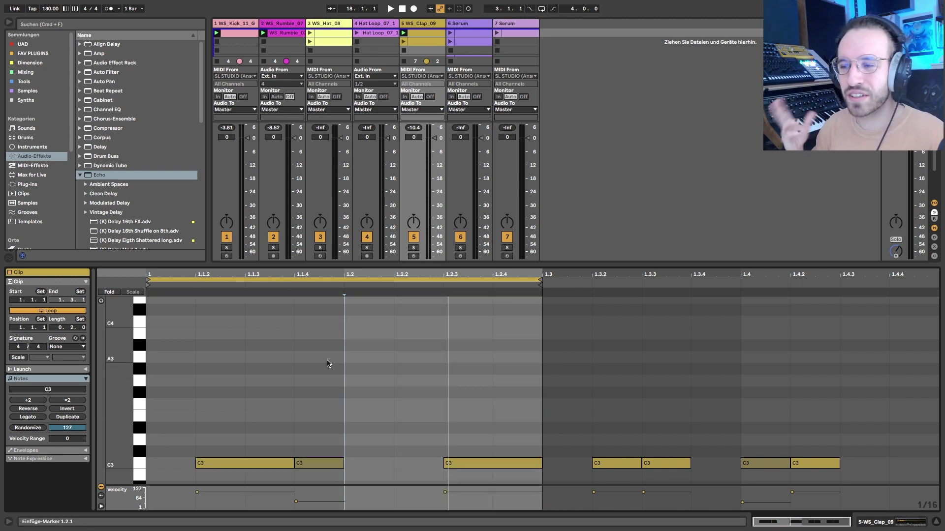
{"action": "key", "text": "ctrl+d"}
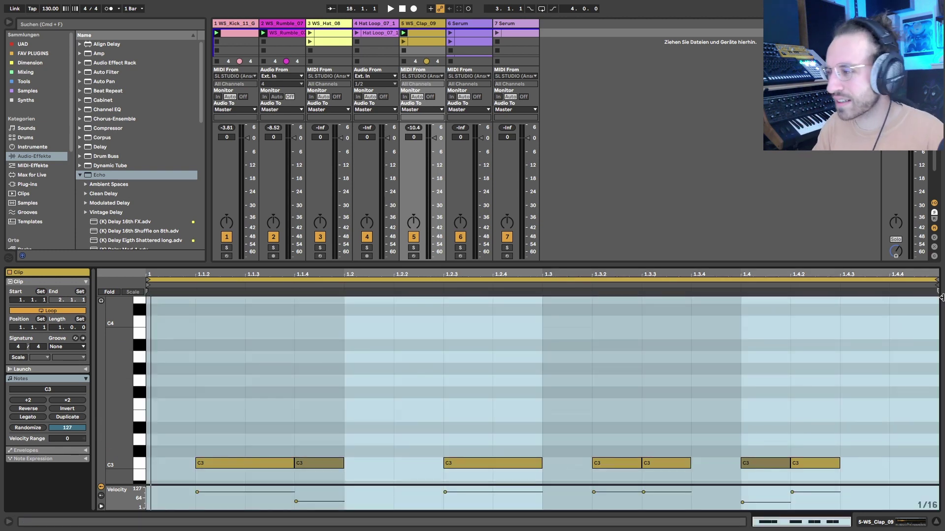
Try a loop length of 0.3.0 on the clap clip, select the notes inside it, and restore the full-bar loop.
{"action": "left_click_drag", "start_coordinate": [936, 279], "coordinate": [741, 292]}
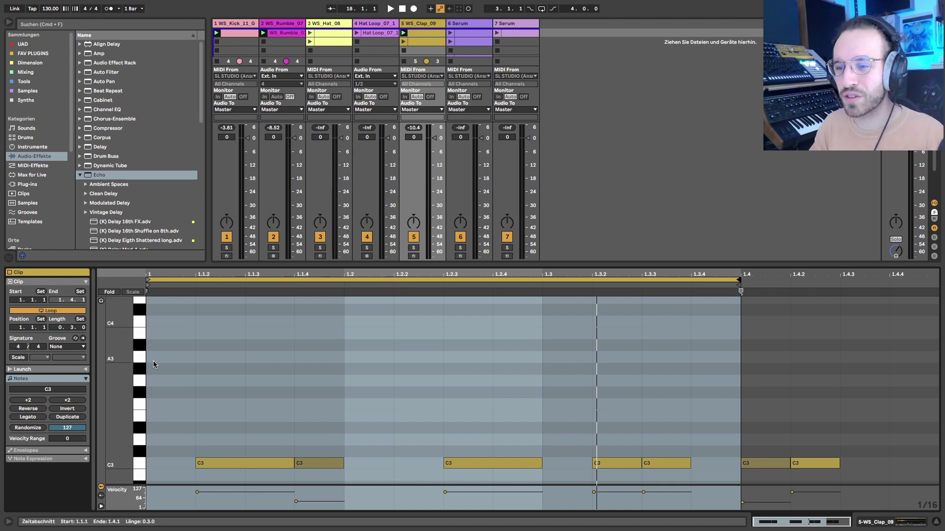
{"action": "left_click_drag", "start_coordinate": [151, 359], "coordinate": [738, 475]}
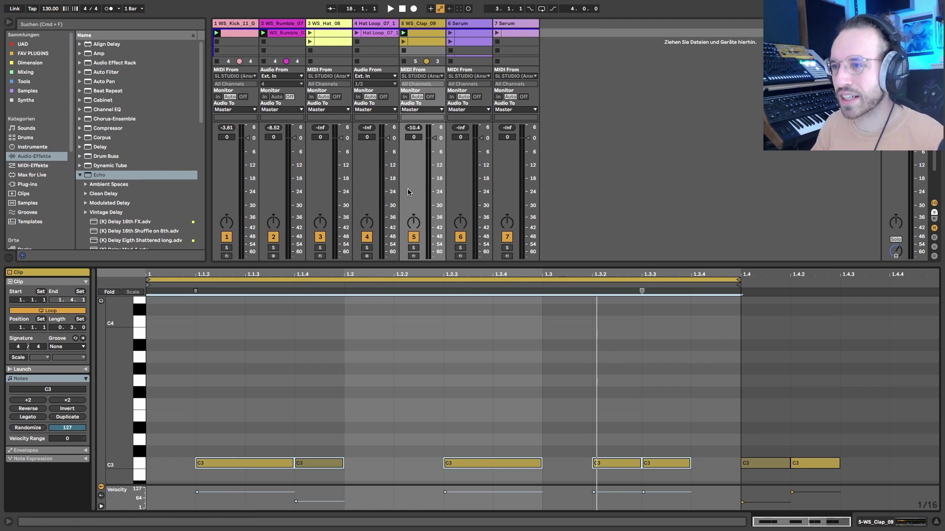
{"action": "key", "text": "super+Right"}
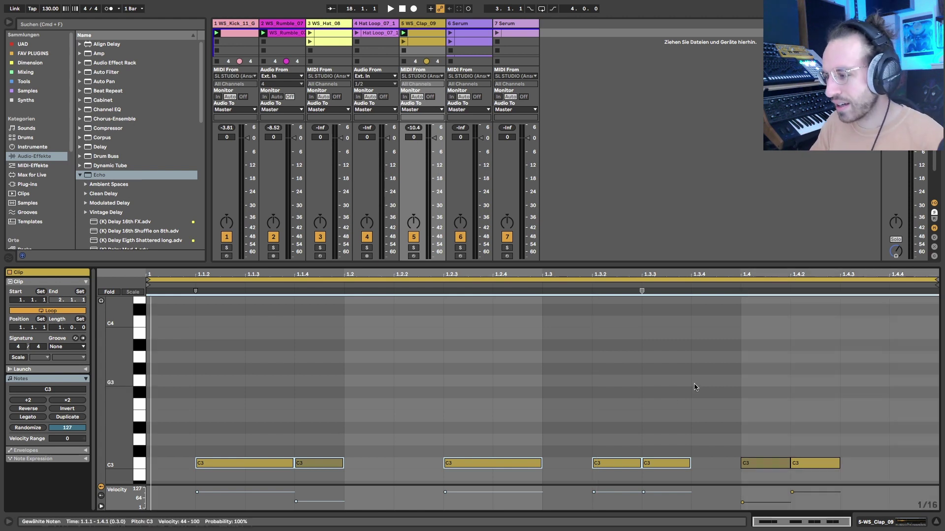
Open the second WS_Clap_09 clip and examine where its loop ends relative to the full bar.
{"action": "left_click", "coordinate": [415, 42]}
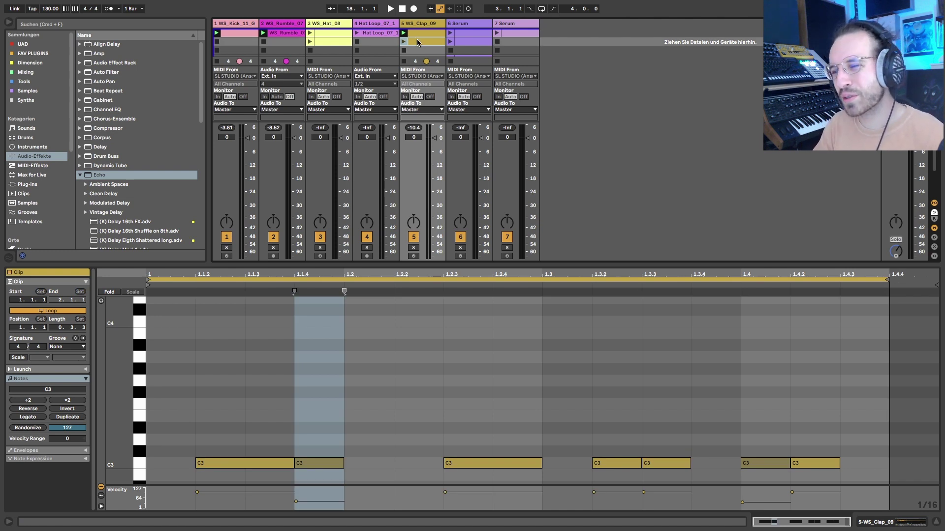
{"action": "left_click", "coordinate": [394, 355]}
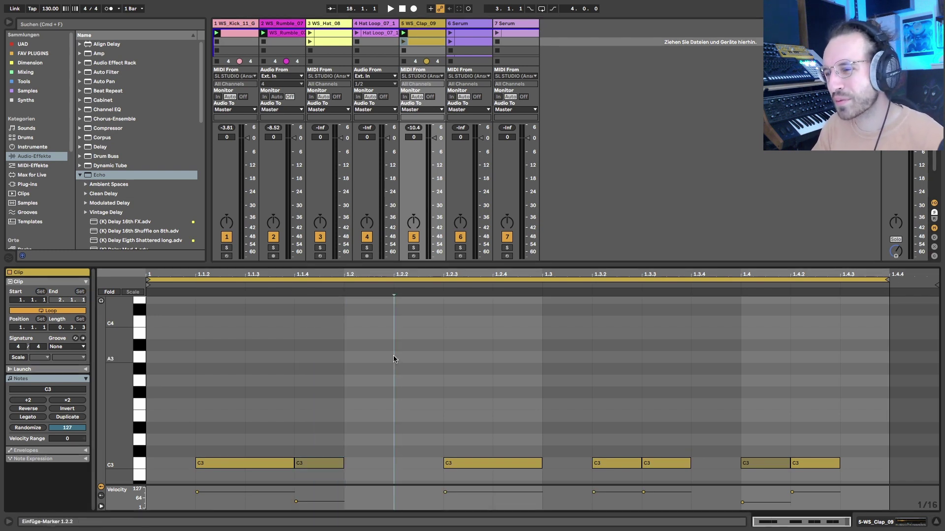
{"action": "left_click", "coordinate": [913, 283]}
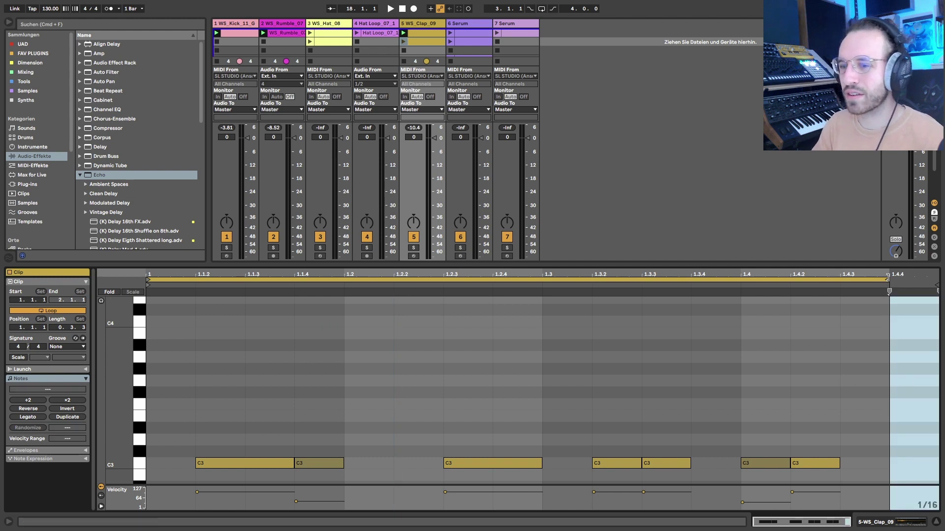
{"action": "left_click", "coordinate": [888, 279]}
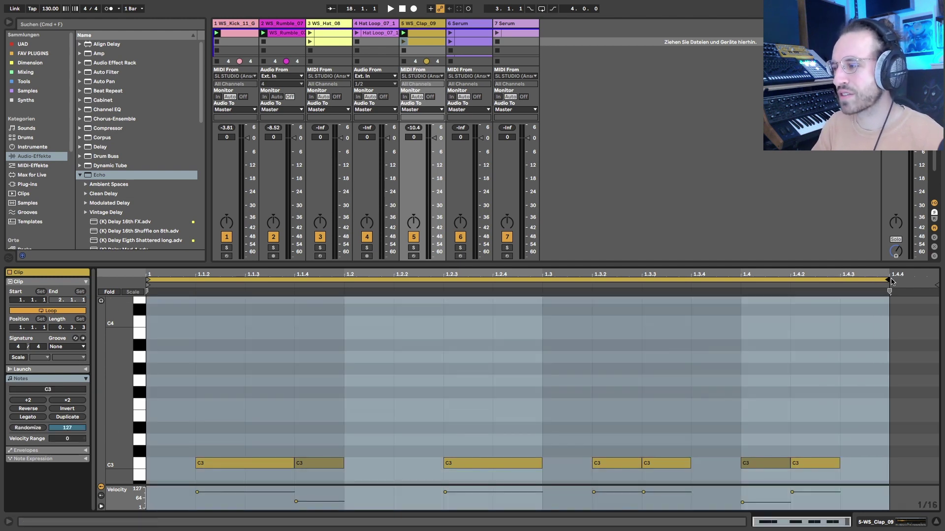
{"action": "left_click", "coordinate": [265, 387]}
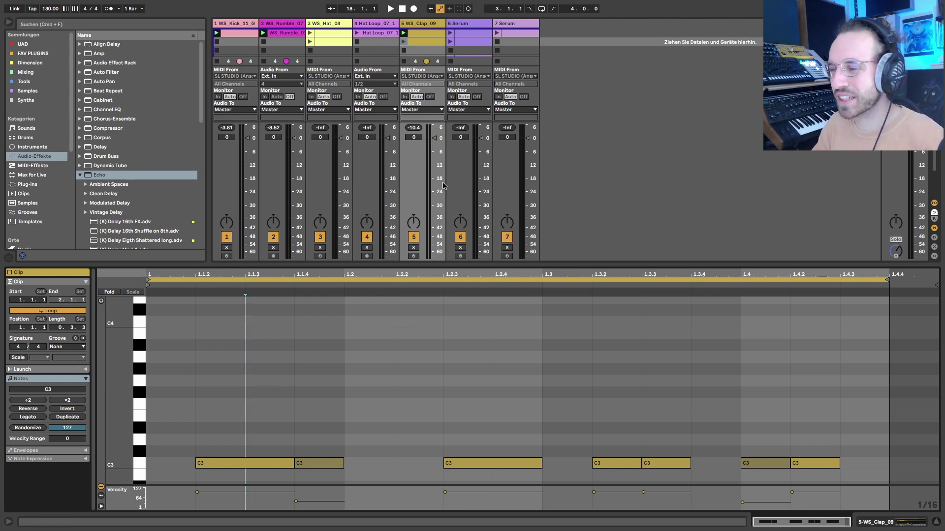
Compare the two clap clips' loops, play the first one with the kick, and switch playback to the second.
{"action": "left_click", "coordinate": [404, 34]}
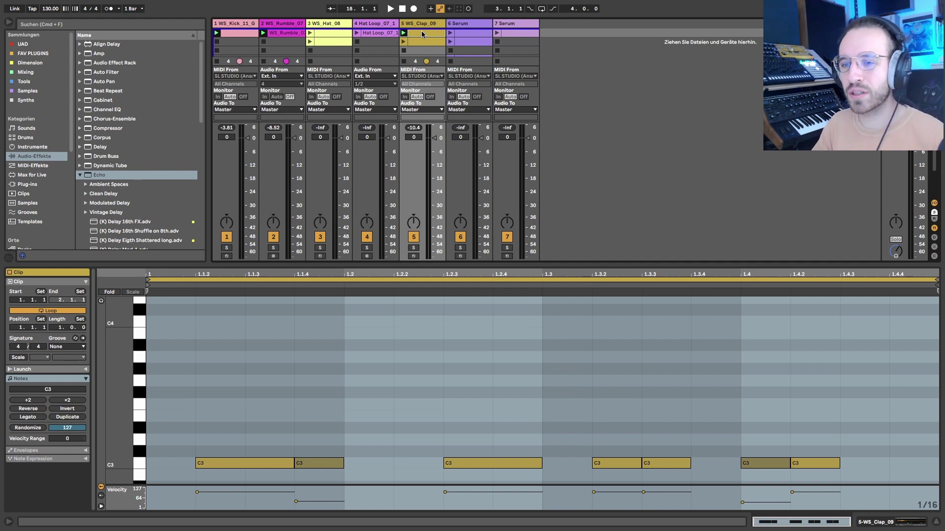
{"action": "key", "text": "super+z"}
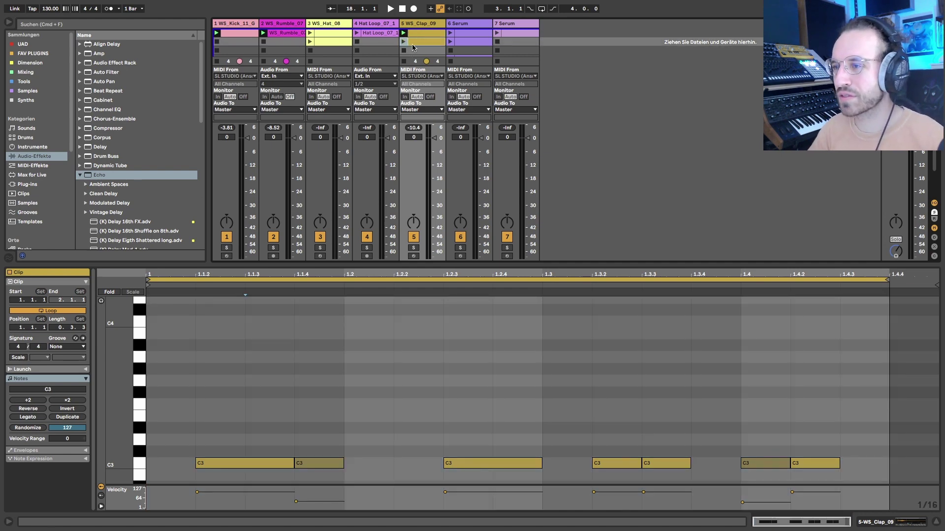
{"action": "key", "text": "super+shift+z"}
{"action": "key", "text": "space"}
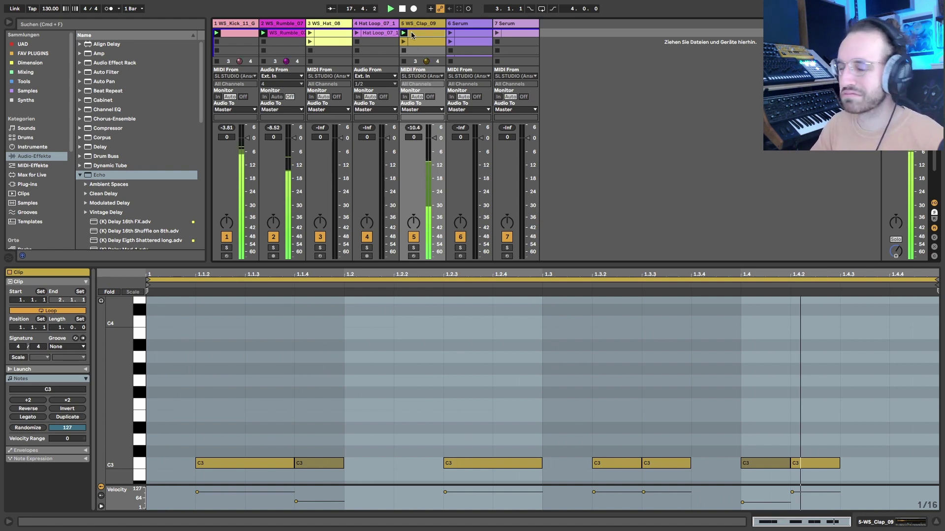
{"action": "key", "text": "super+z"}
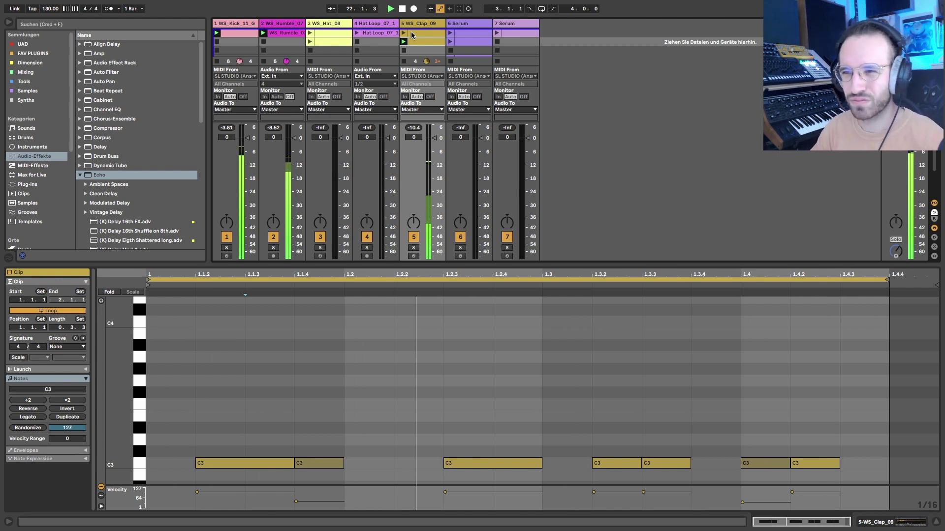
Launch the first WS_Hat_08 and Hat Loop_07 clips over the second clap clip, dropping the kick out and relaunching it.
{"action": "left_click", "coordinate": [309, 33]}
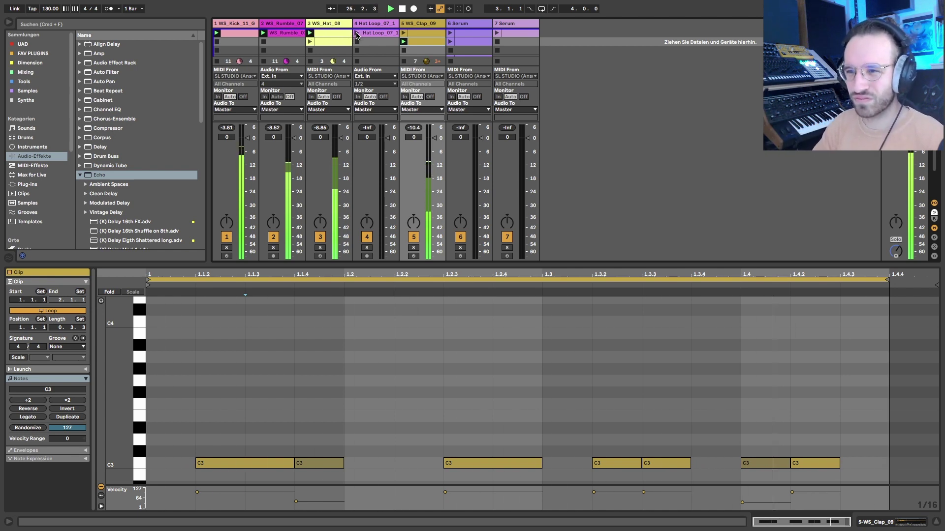
{"action": "left_click", "coordinate": [243, 42]}
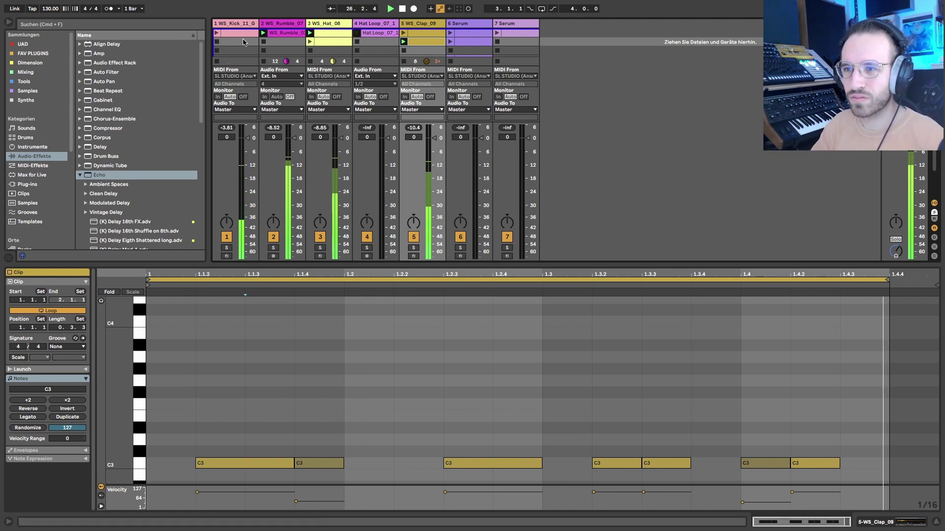
{"action": "left_click", "coordinate": [216, 33]}
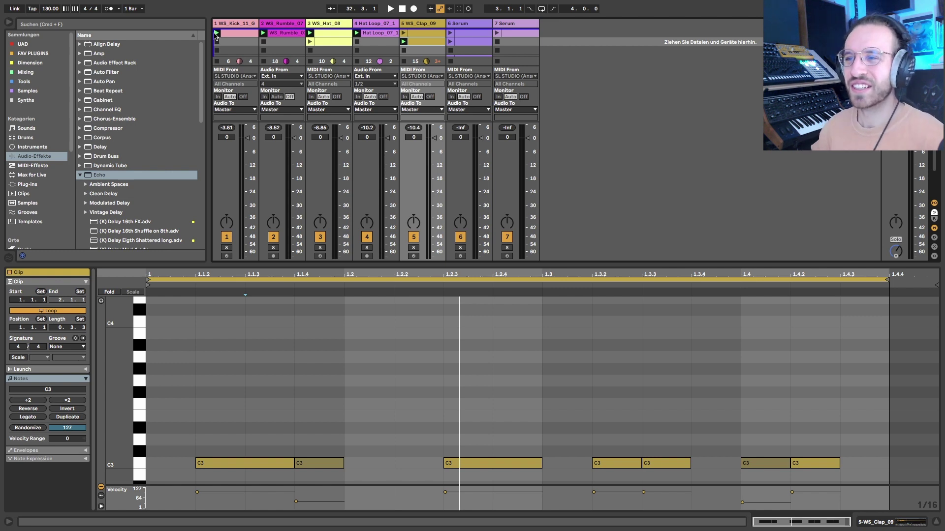
Stop the clap track, open the first clip on track 6 Serum, and examine its C3 note and loop length.
{"action": "left_click", "coordinate": [403, 35]}
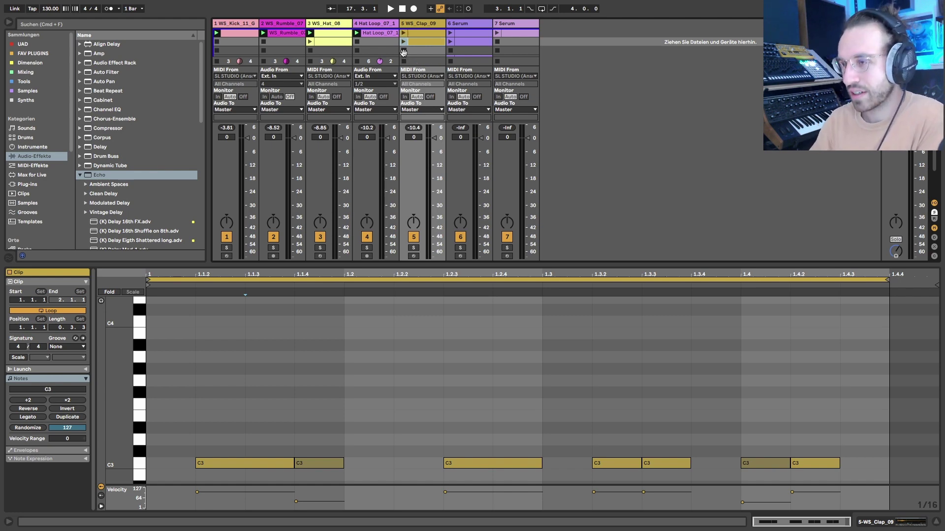
{"action": "key", "text": "super+alt+l"}
{"action": "double_click", "coordinate": [462, 33]}
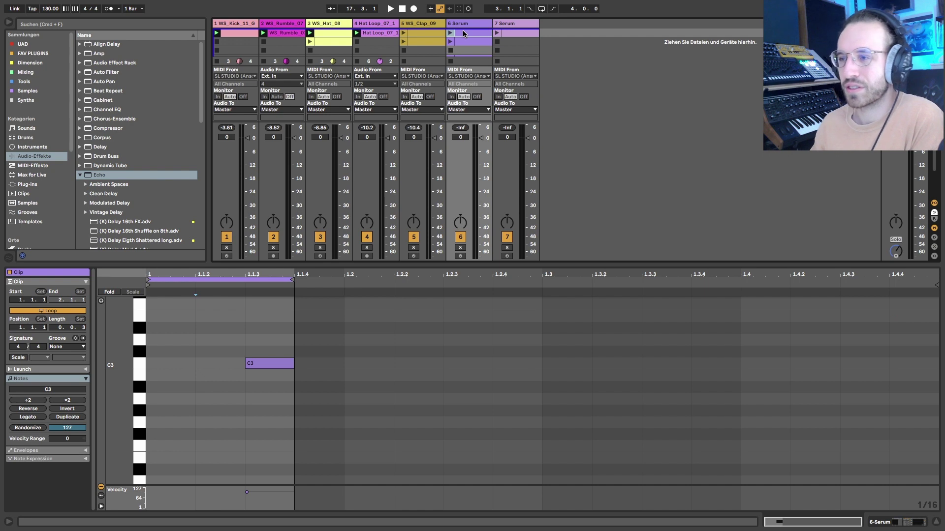
{"action": "key", "text": "super+a"}
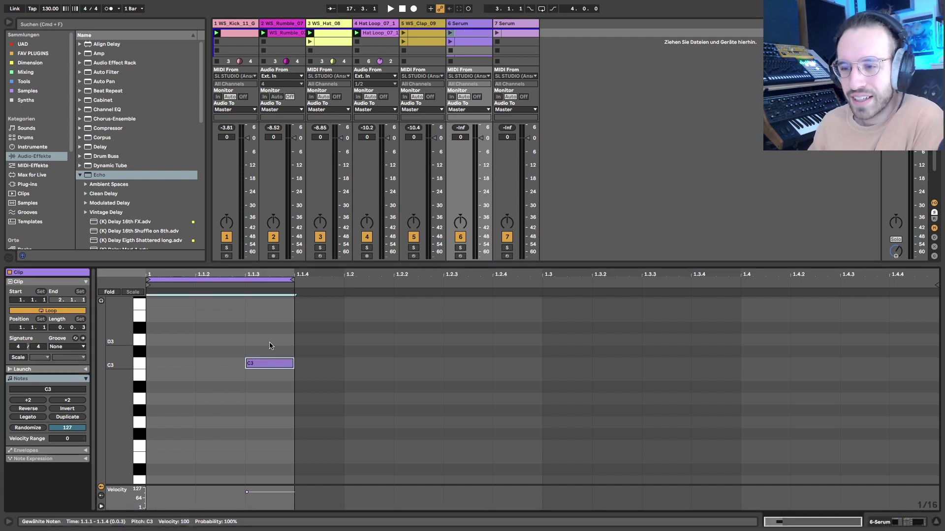
{"action": "left_click_drag", "start_coordinate": [293, 309], "coordinate": [161, 431]}
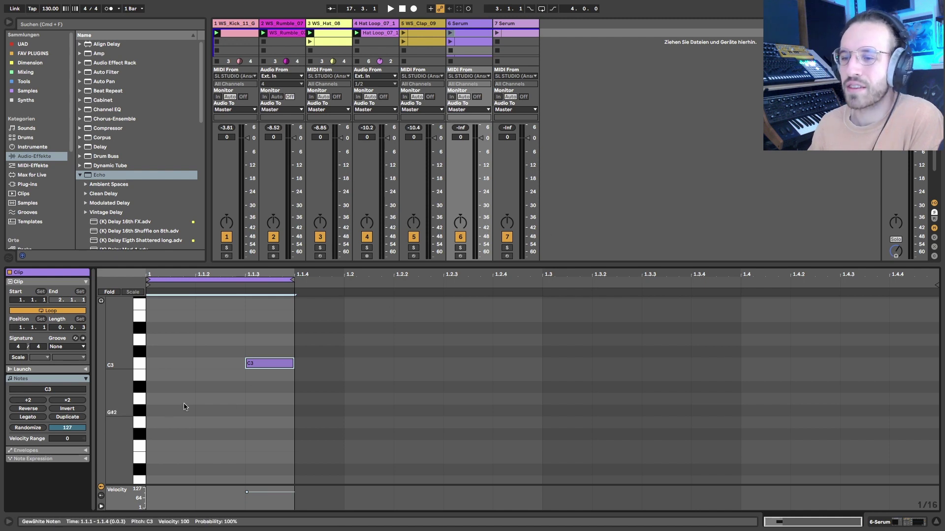
{"action": "scroll", "coordinate": [202, 374], "scroll_direction": "up", "scroll_amount": 3}
{"action": "scroll", "coordinate": [206, 372], "scroll_direction": "up", "scroll_amount": 3}
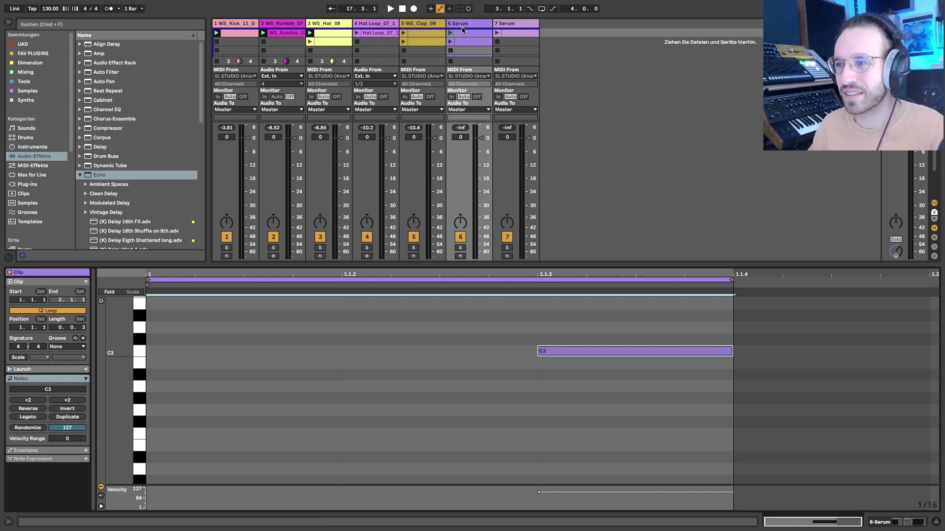
Launch the first clip on track 6 Serum and audition it with the kick, rumble and WS_Hat_08.
{"action": "left_click", "coordinate": [450, 33]}
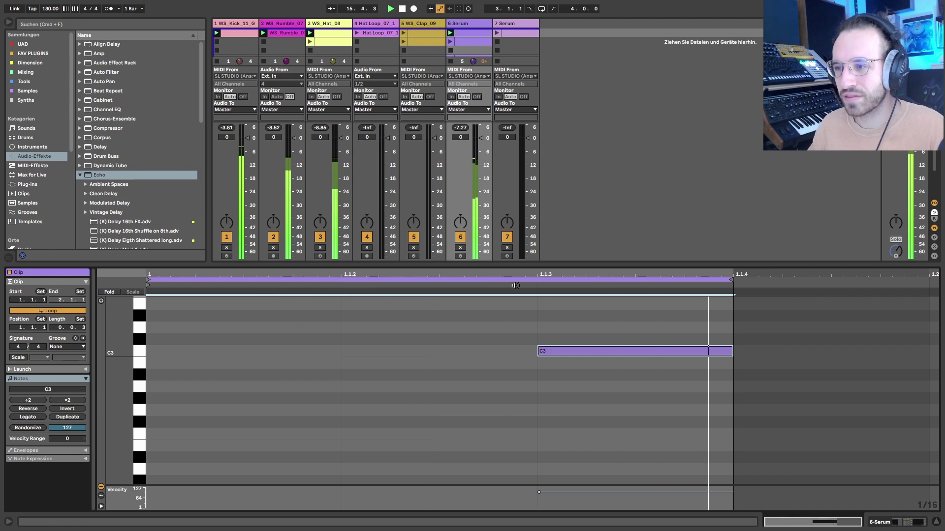
{"action": "left_click", "coordinate": [702, 59]}
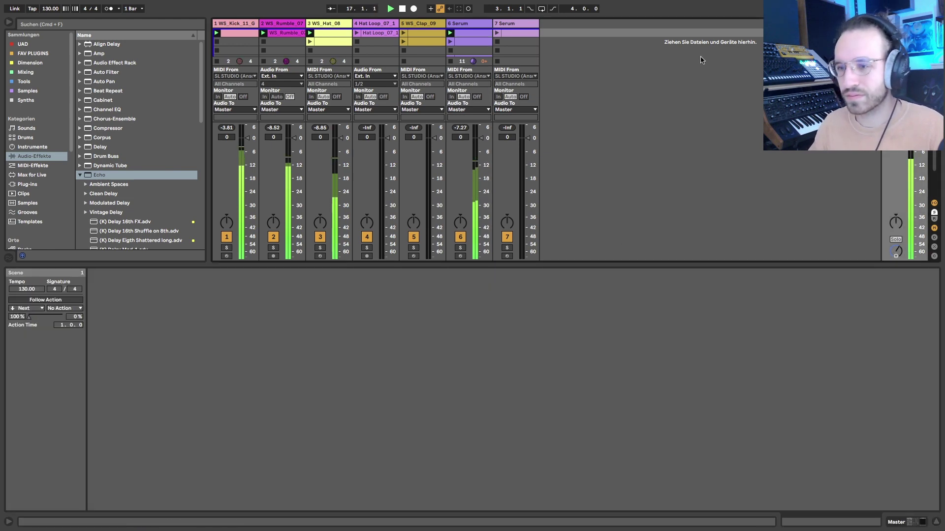
Show track 6 Serum's devices and audition its first clip with the kick, rumble and WS_Hat_08, stopping playback at the end.
{"action": "key", "text": "Tab"}
{"action": "key", "text": "Tab"}
{"action": "left_click", "coordinate": [450, 98]}
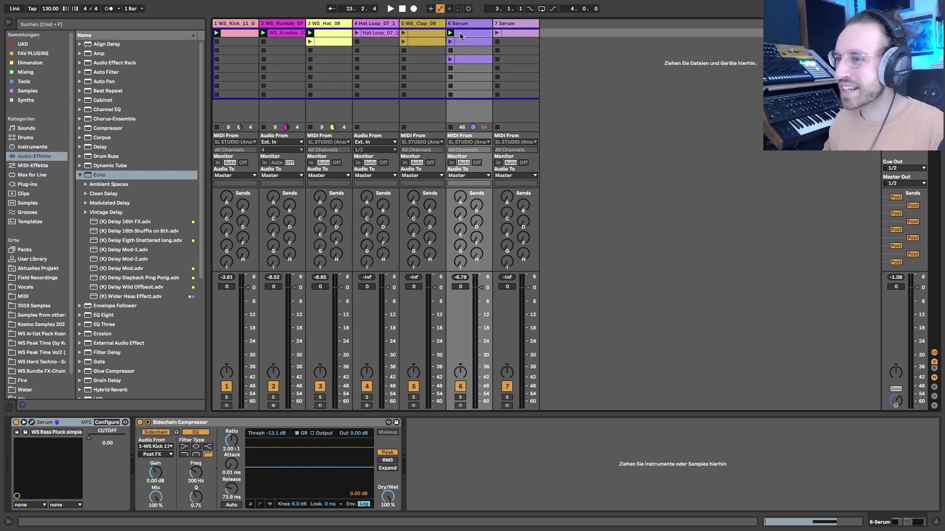
{"action": "key", "text": "space"}
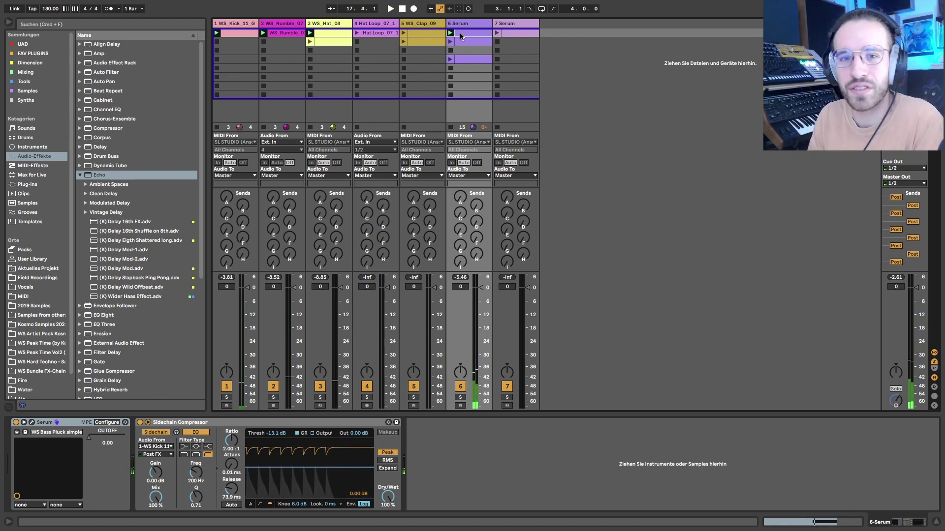
Open the second clip on track 6 Serum and launch it.
{"action": "left_click", "coordinate": [482, 41]}
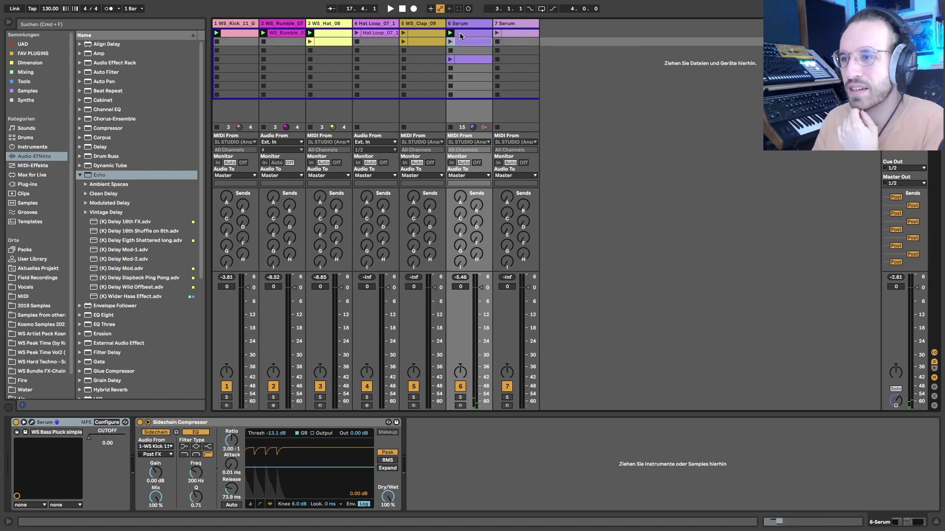
{"action": "double_click", "coordinate": [481, 42]}
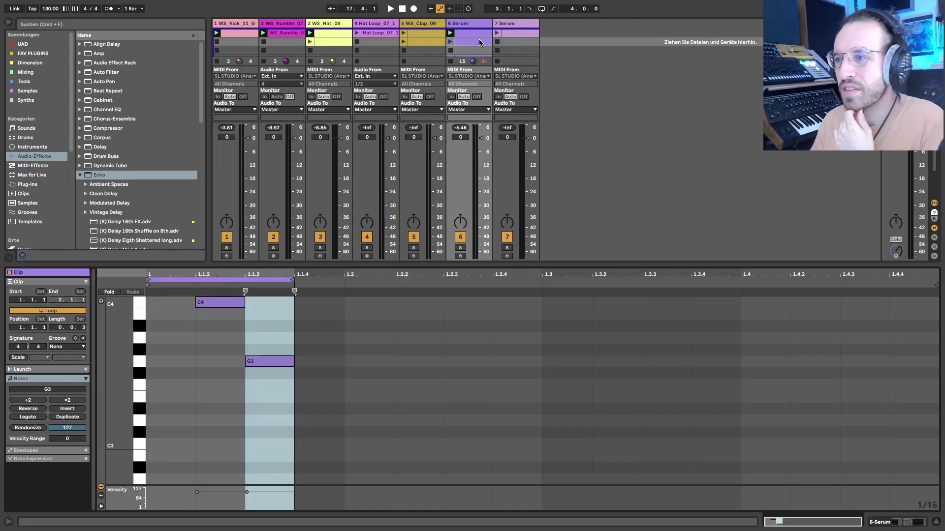
{"action": "left_click", "coordinate": [451, 42]}
Replace the G3 note at 1.1.3 with a C3 note, an octave below the C4, and play the loop.
{"action": "left_click", "coordinate": [263, 362]}
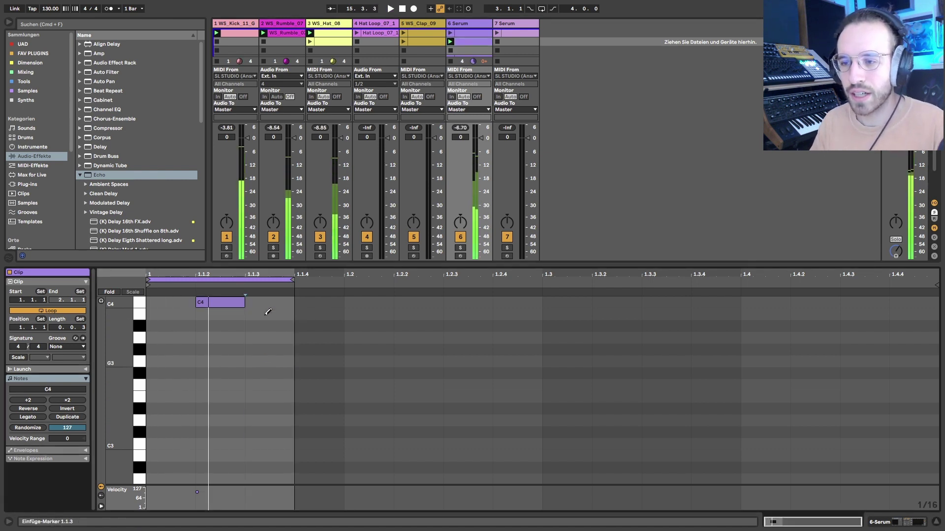
{"action": "left_click", "coordinate": [261, 303]}
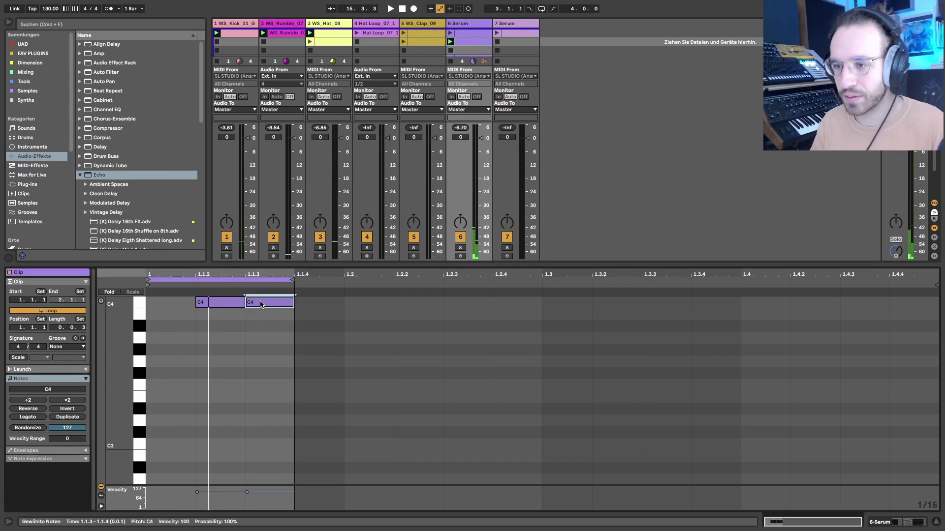
{"action": "key", "text": "shift+Down"}
{"action": "key", "text": "space"}
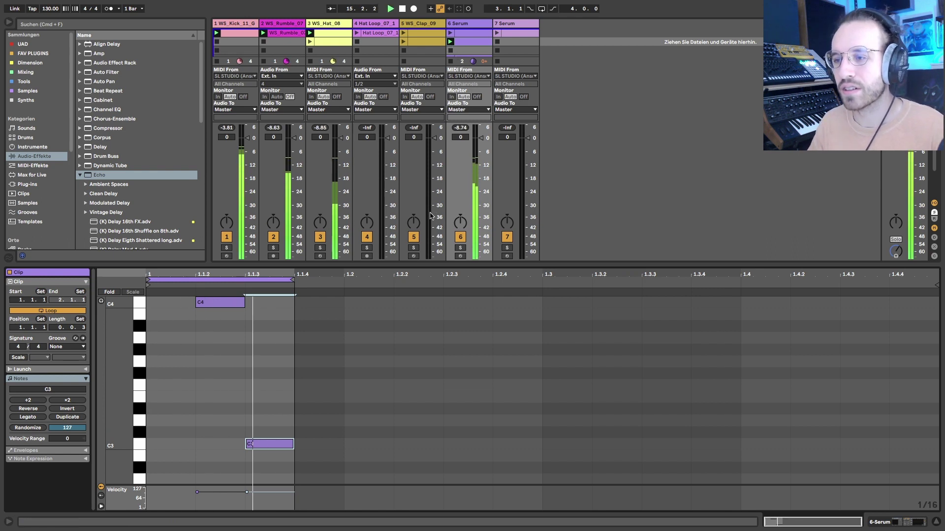
Reverse the order of the C4 and C3 notes, listen, reverse them back, and return to the Serum device view.
{"action": "left_click_drag", "start_coordinate": [206, 472], "coordinate": [277, 261]}
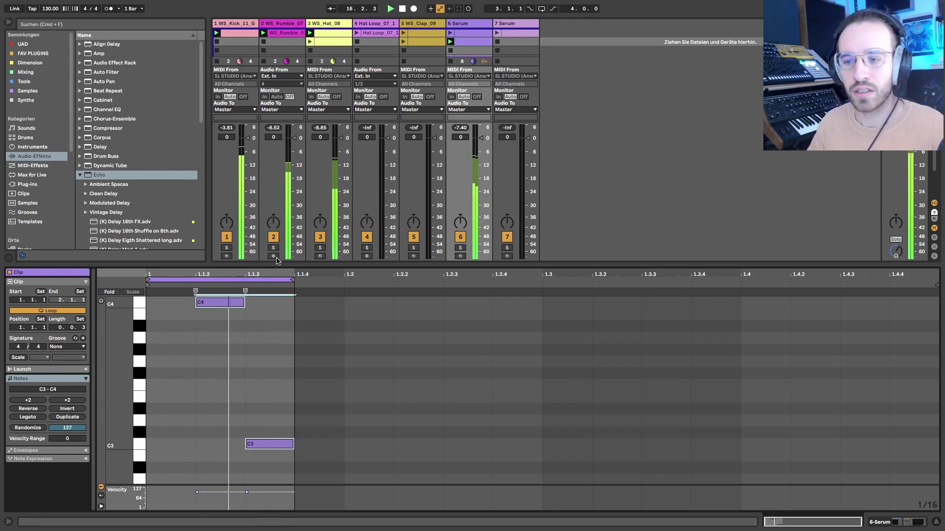
{"action": "left_click", "coordinate": [30, 409]}
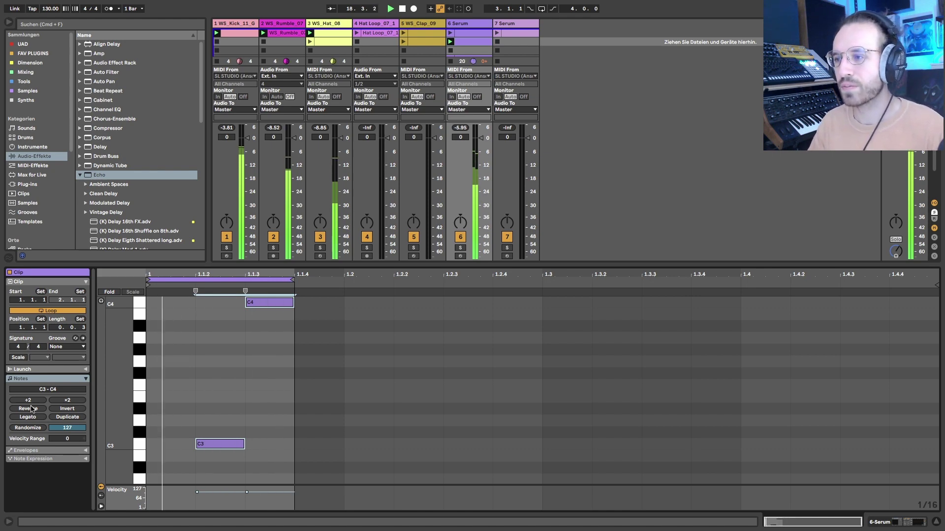
{"action": "left_click", "coordinate": [30, 409]}
{"action": "key", "text": "shift+Tab"}
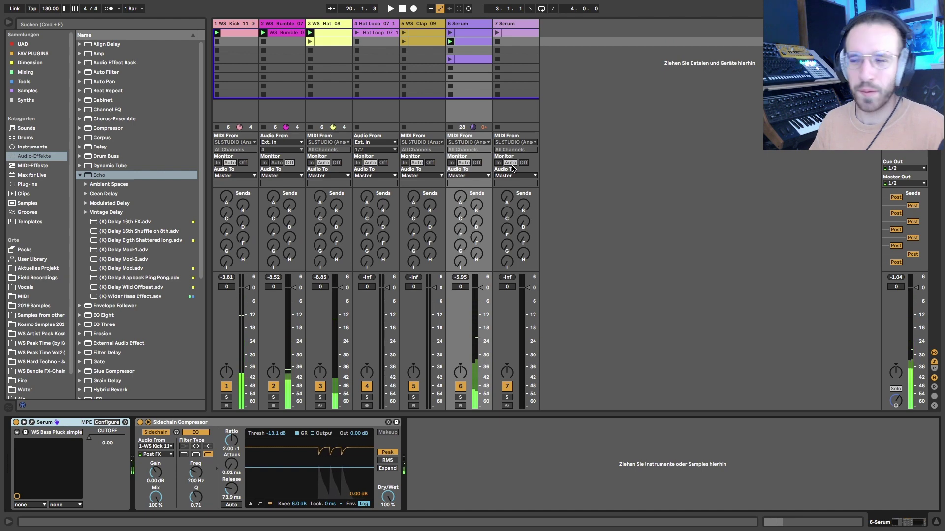
Open the Serum clip in the fourth slot and examine its four-bar pattern of C4, G3, G#3 and A#3 notes.
{"action": "double_click", "coordinate": [464, 42]}
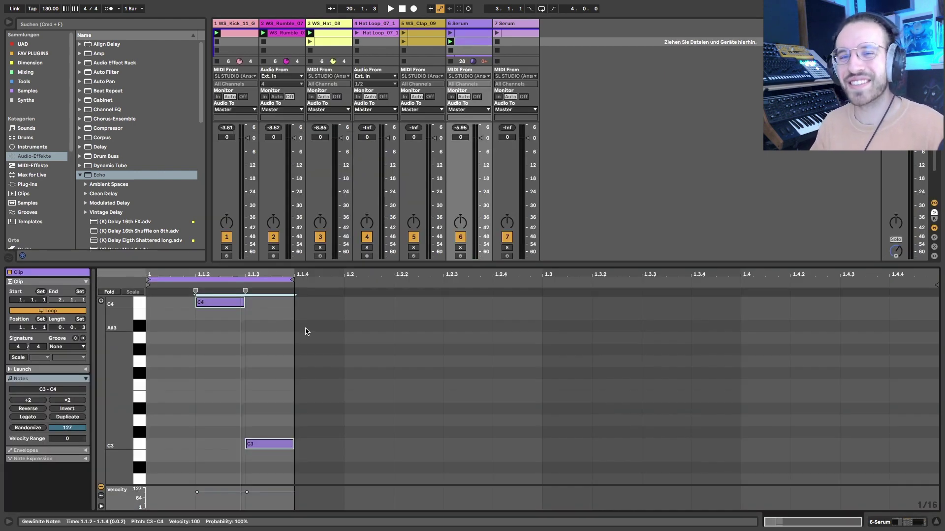
{"action": "left_click", "coordinate": [490, 106]}
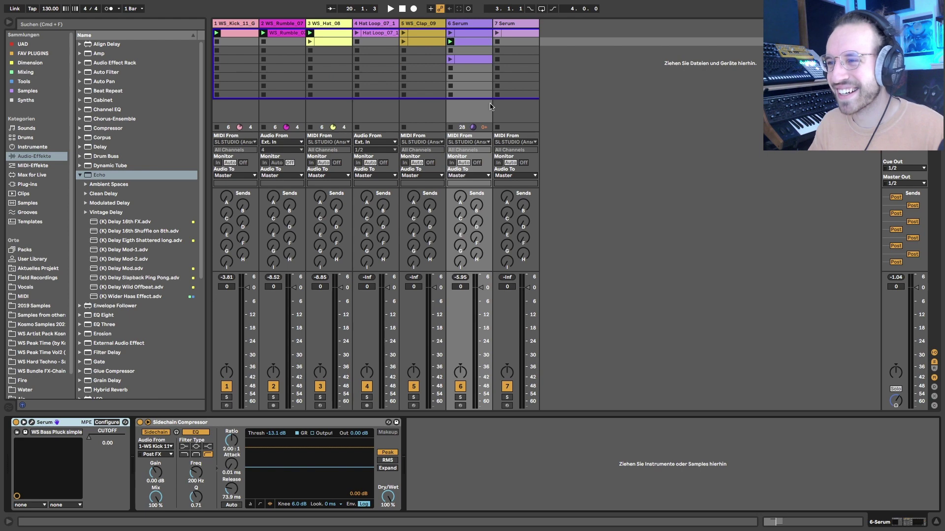
{"action": "double_click", "coordinate": [463, 59]}
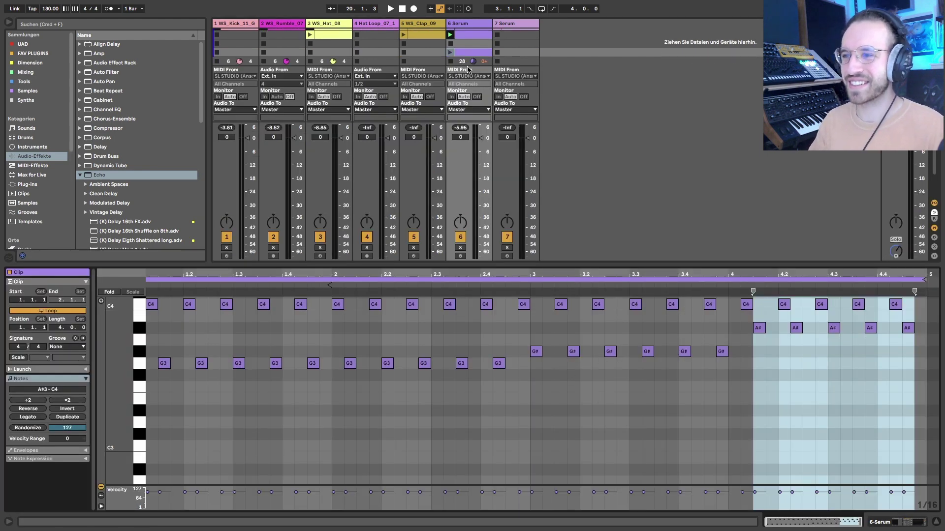
{"action": "scroll", "coordinate": [463, 58], "scroll_direction": "down", "scroll_amount": 1}
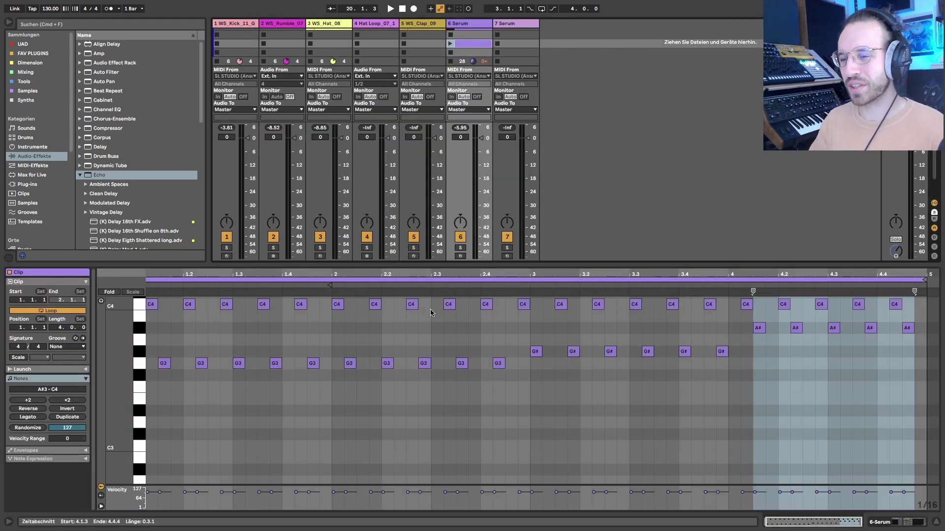
{"action": "scroll", "coordinate": [429, 345], "scroll_direction": "up", "scroll_amount": 2}
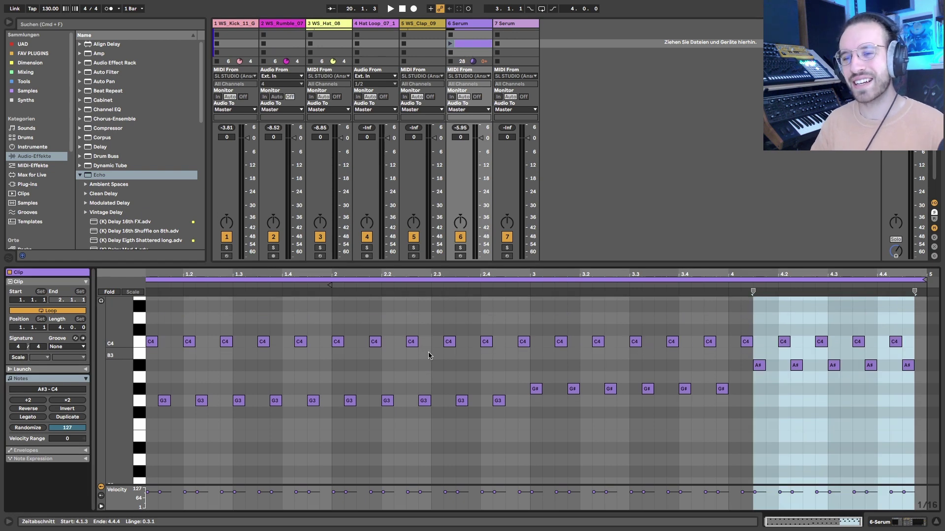
{"action": "scroll", "coordinate": [429, 355], "scroll_direction": "left", "scroll_amount": 1}
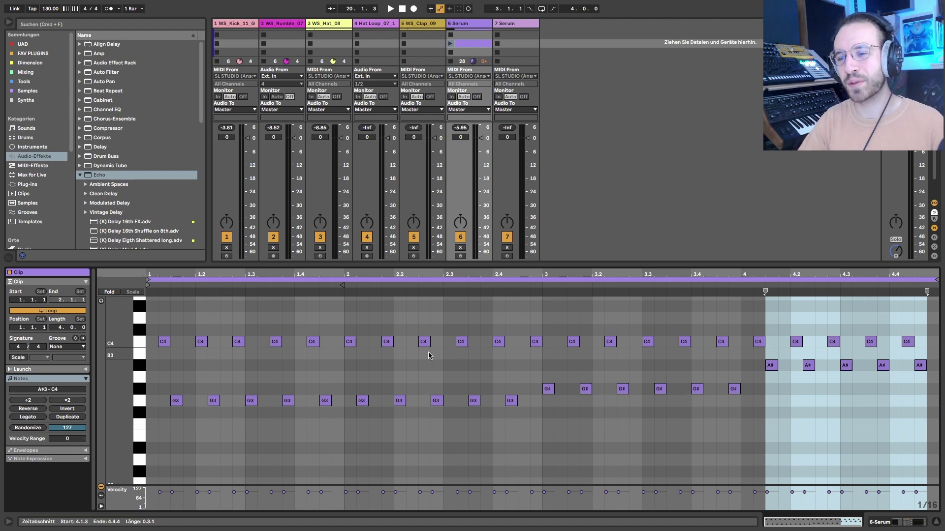
Repeat the first C4 and G3 pair every three sixteenths through the four bars and once past the loop end.
{"action": "left_click", "coordinate": [167, 331]}
{"action": "left_click", "coordinate": [208, 325]}
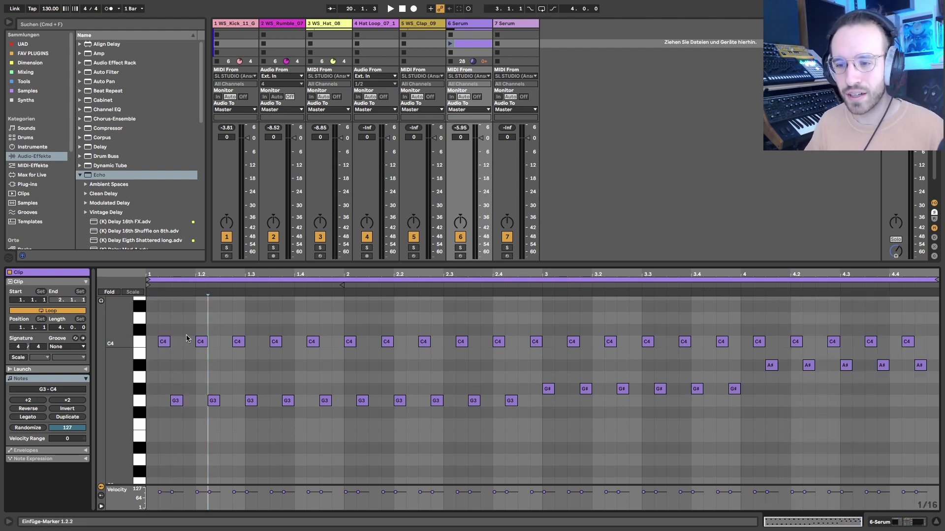
{"action": "left_click_drag", "start_coordinate": [186, 339], "coordinate": [147, 408]}
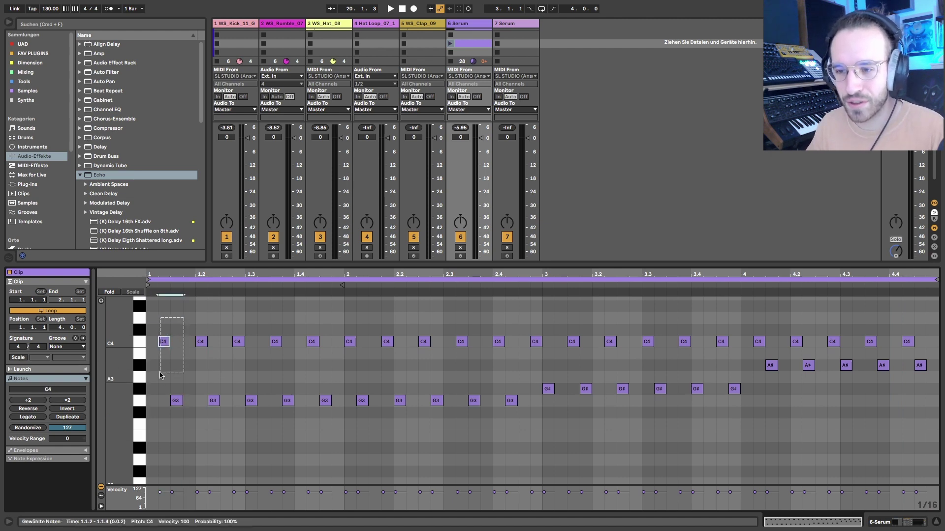
{"action": "key", "text": "alt+Right"}
{"action": "key", "text": "alt+Right"}
{"action": "key", "text": "alt+Right"}
{"action": "key", "text": "alt+Right"}
{"action": "key", "text": "alt+Right"}
{"action": "key", "text": "super+d"}
{"action": "key", "text": "super+d"}
{"action": "key", "text": "super+d"}
{"action": "key", "text": "super+d"}
{"action": "key", "text": "super+d"}
{"action": "key", "text": "super+d"}
{"action": "key", "text": "super+d"}
{"action": "key", "text": "super+d"}
{"action": "key", "text": "super+d"}
{"action": "key", "text": "super+d"}
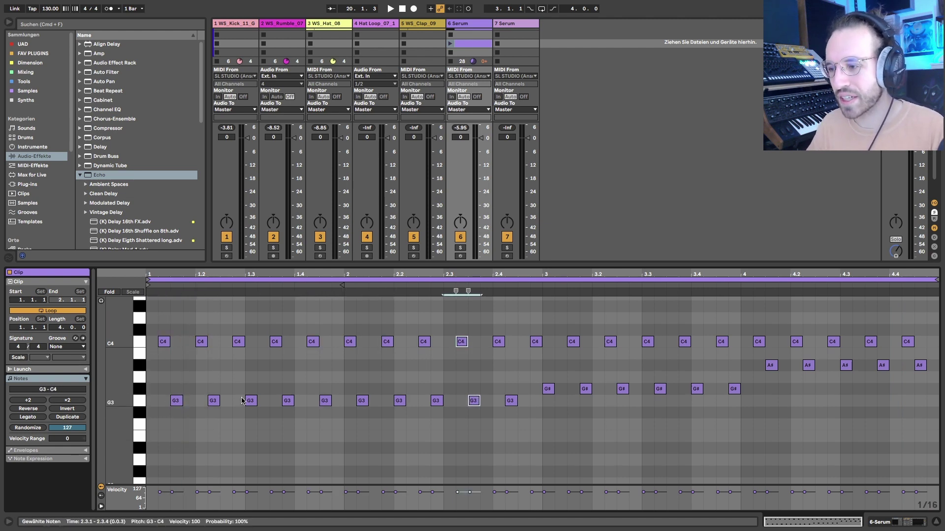
{"action": "key", "text": "super+d"}
{"action": "key", "text": "super+d"}
{"action": "key", "text": "super+d"}
{"action": "key", "text": "super+d"}
{"action": "key", "text": "super+d"}
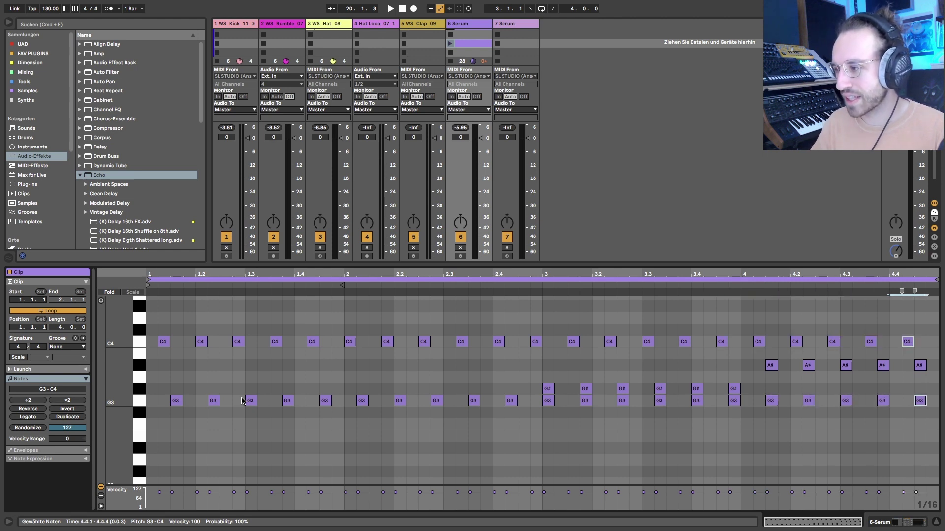
{"action": "key", "text": "super+d"}
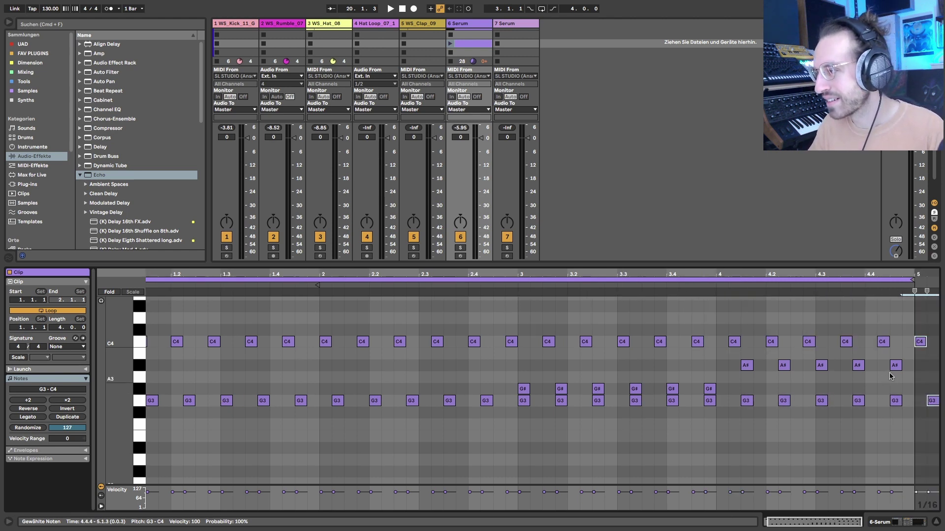
Cut the C4 note beyond the loop end at 5.1.1 and paste it at the clip's start, 1.1.1.
{"action": "scroll", "coordinate": [889, 376], "scroll_direction": "up", "scroll_amount": 1}
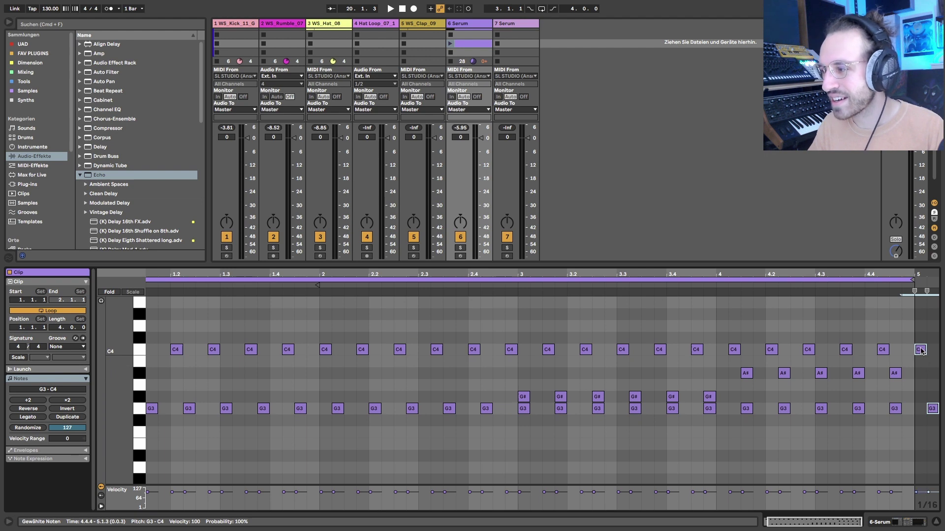
{"action": "left_click", "coordinate": [921, 350]}
{"action": "scroll", "coordinate": [649, 350], "scroll_direction": "left", "scroll_amount": 2}
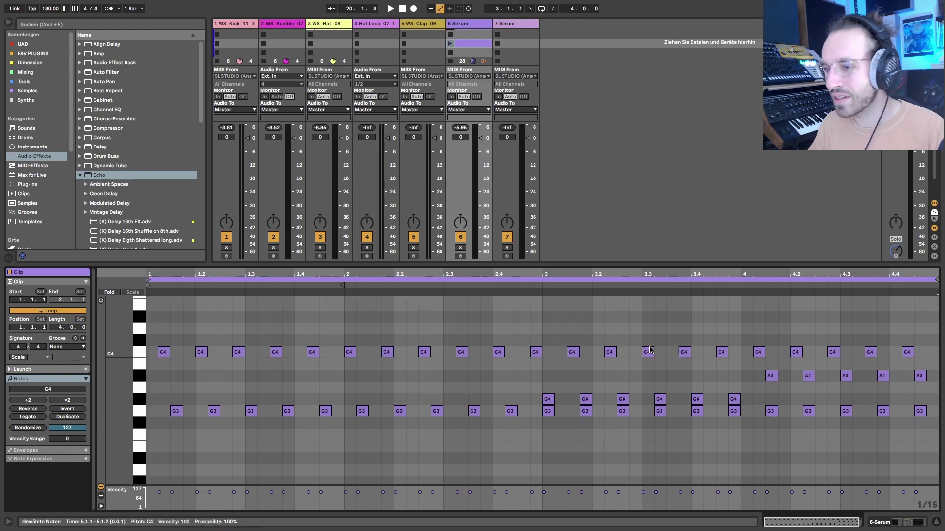
{"action": "left_click", "coordinate": [147, 333]}
{"action": "key", "text": "super+v"}
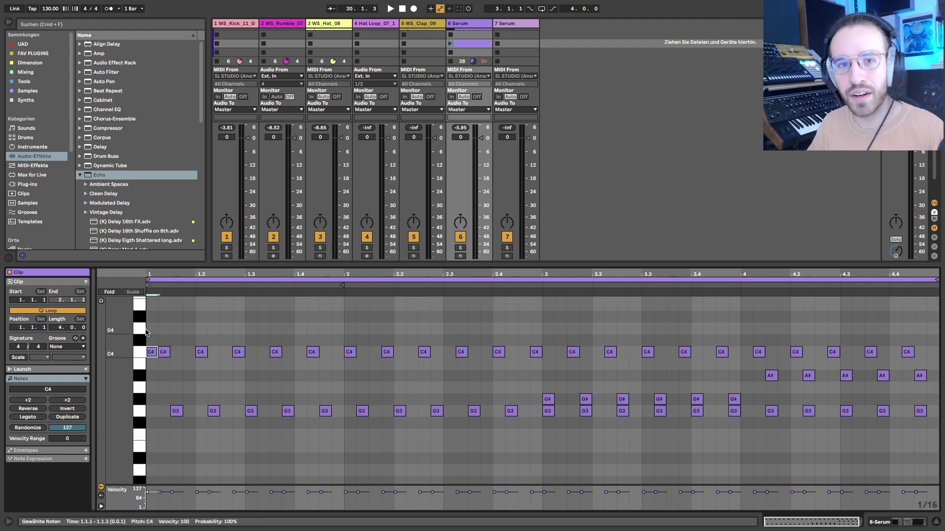
{"action": "left_click", "coordinate": [146, 333]}
Undo the C4 paste and cut and all the duplicated C4 and G3 pairs.
{"action": "scroll", "coordinate": [396, 374], "scroll_direction": "right", "scroll_amount": 2}
{"action": "scroll", "coordinate": [397, 374], "scroll_direction": "up", "scroll_amount": 1}
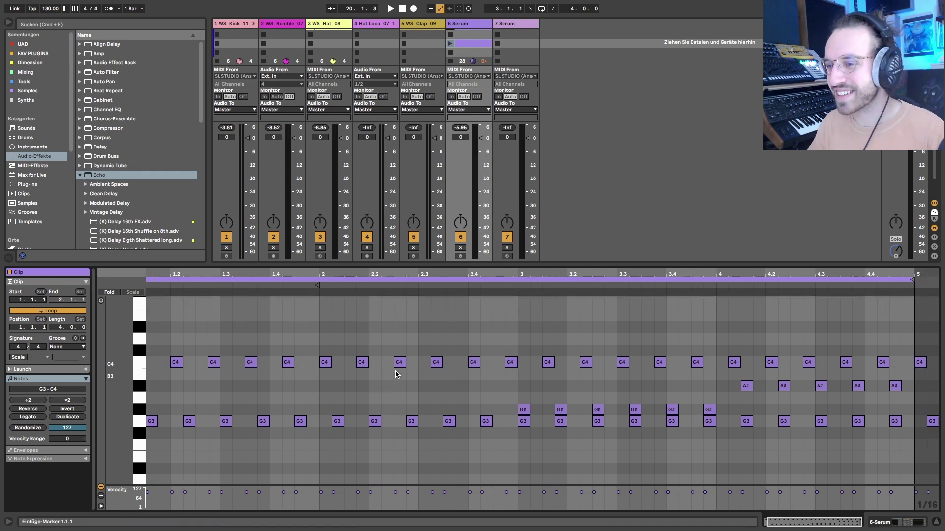
{"action": "key", "text": "BackSpace"}
{"action": "key", "text": "BackSpace"}
{"action": "key", "text": "BackSpace"}
{"action": "key", "text": "BackSpace"}
{"action": "key", "text": "BackSpace"}
{"action": "key", "text": "BackSpace"}
{"action": "key", "text": "BackSpace"}
{"action": "key", "text": "BackSpace"}
{"action": "key", "text": "BackSpace"}
{"action": "key", "text": "BackSpace"}
{"action": "key", "text": "BackSpace"}
{"action": "key", "text": "BackSpace"}
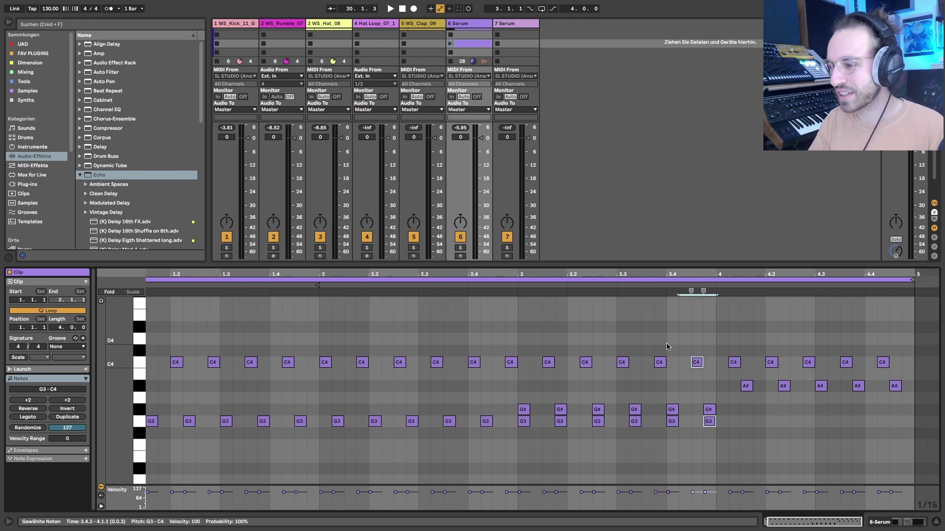
{"action": "scroll", "coordinate": [667, 347], "scroll_direction": "left", "scroll_amount": 2}
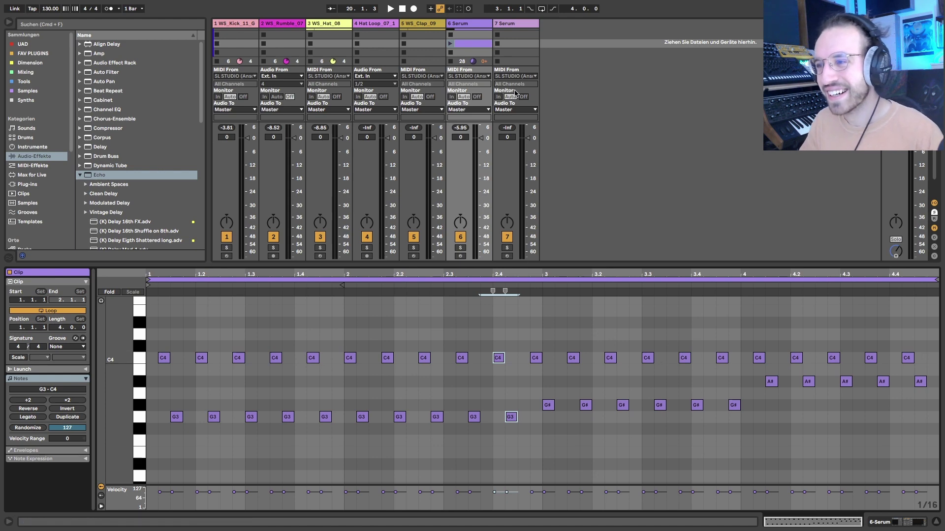
Launch the four-bar Serum clip and audition it with the kick, rumble and WS_Hat_08, stopping playback at the end.
{"action": "left_click", "coordinate": [450, 43]}
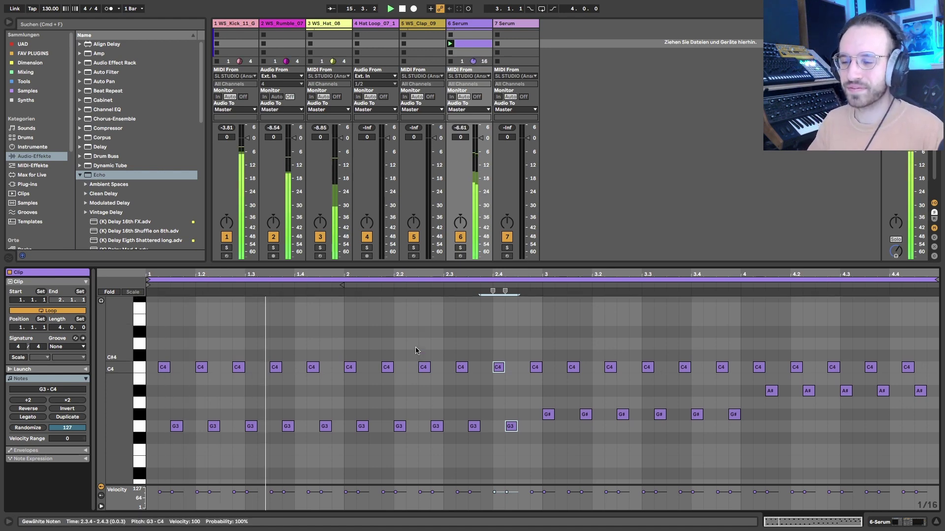
{"action": "scroll", "coordinate": [416, 350], "scroll_direction": "up", "scroll_amount": 1}
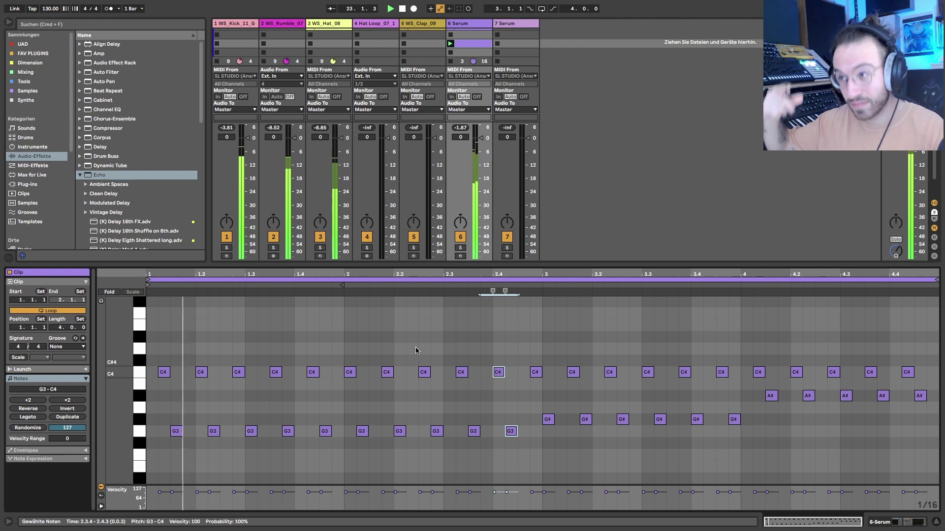
{"action": "key", "text": "space"}
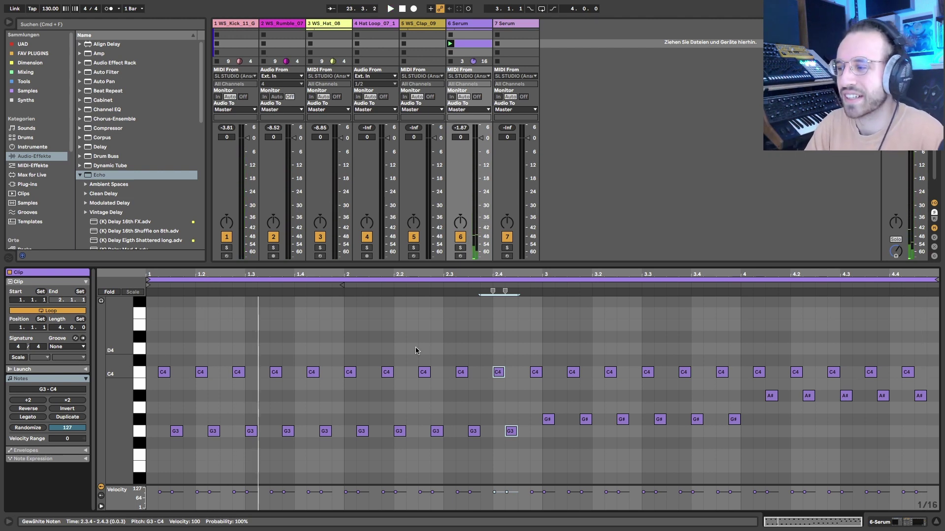
Examine the empty sixteenths at the clip's start and end and the first and last note pairs between them.
{"action": "left_click_drag", "start_coordinate": [190, 462], "coordinate": [147, 351]}
{"action": "left_click", "coordinate": [156, 387]}
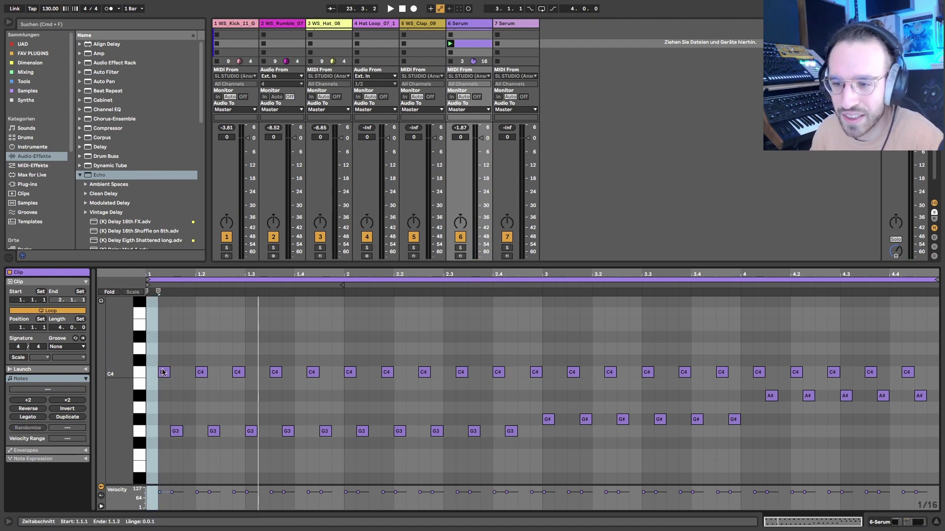
{"action": "left_click", "coordinate": [165, 372]}
{"action": "left_click", "coordinate": [178, 431]}
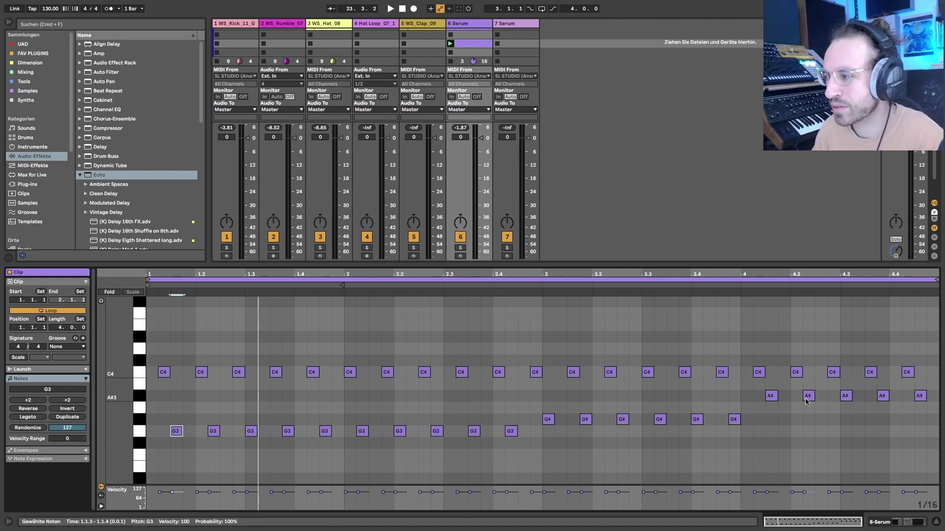
{"action": "left_click", "coordinate": [868, 345]}
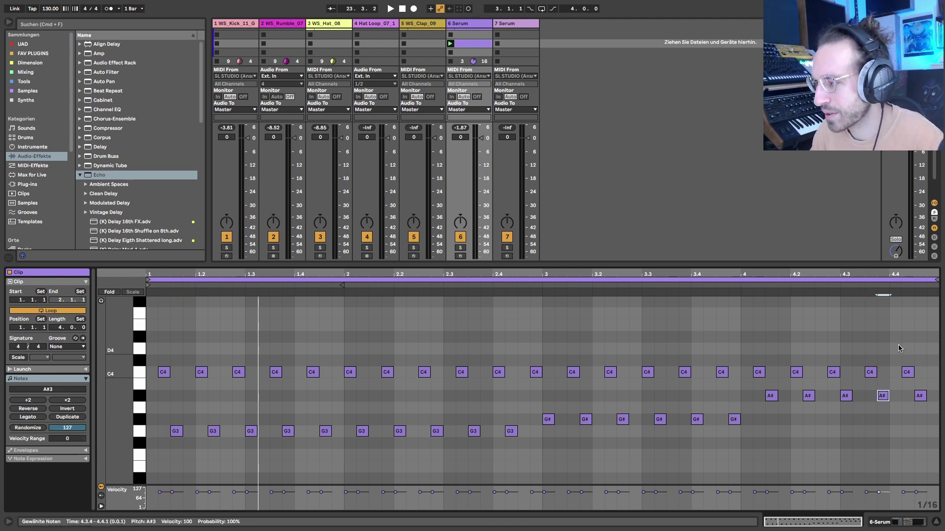
{"action": "mouse_move", "coordinate": [894, 347]}
{"action": "left_mouse_down"}
{"action": "mouse_move", "coordinate": [898, 386]}
{"action": "mouse_move", "coordinate": [923, 405]}
{"action": "left_mouse_up"}
{"action": "left_click", "coordinate": [928, 375]}
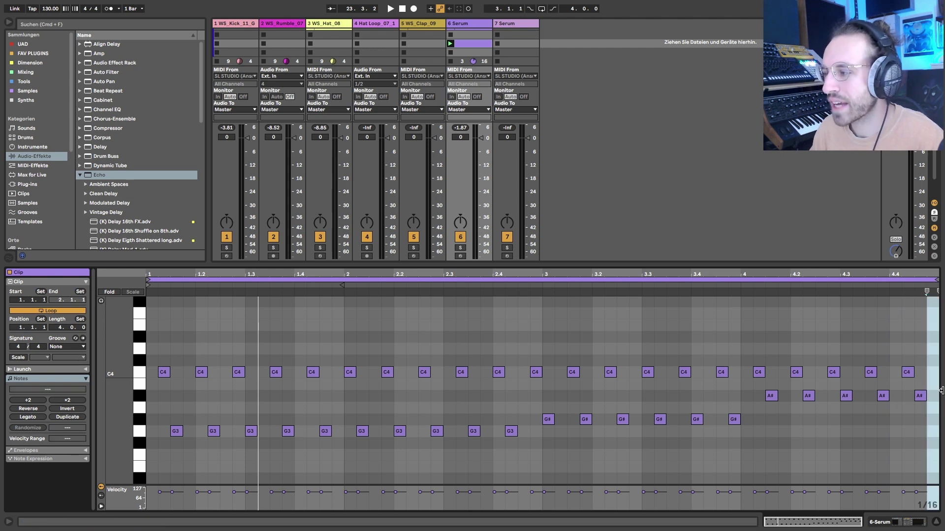
{"action": "left_click", "coordinate": [150, 353]}
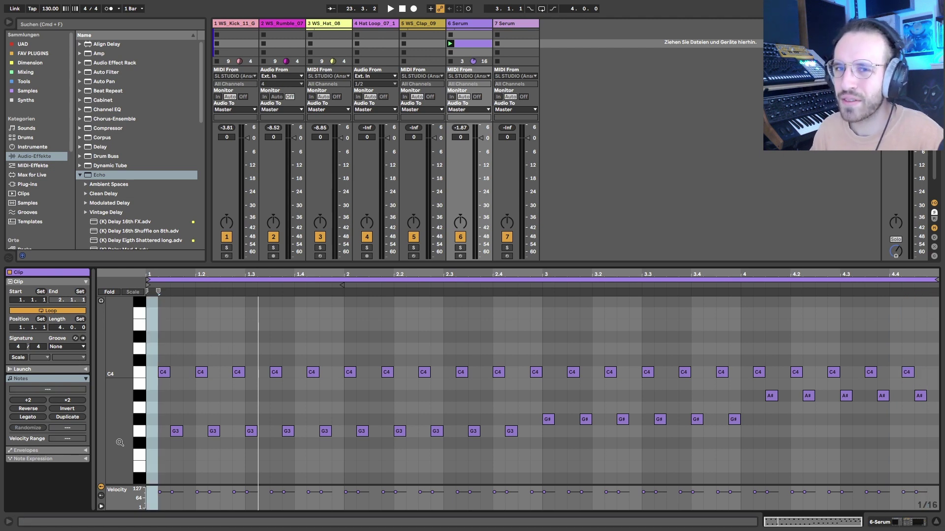
Extend the four-bar Serum clip's loop length to eight bars and duplicate all its notes into bars 5 to 8.
{"action": "left_click", "coordinate": [773, 326]}
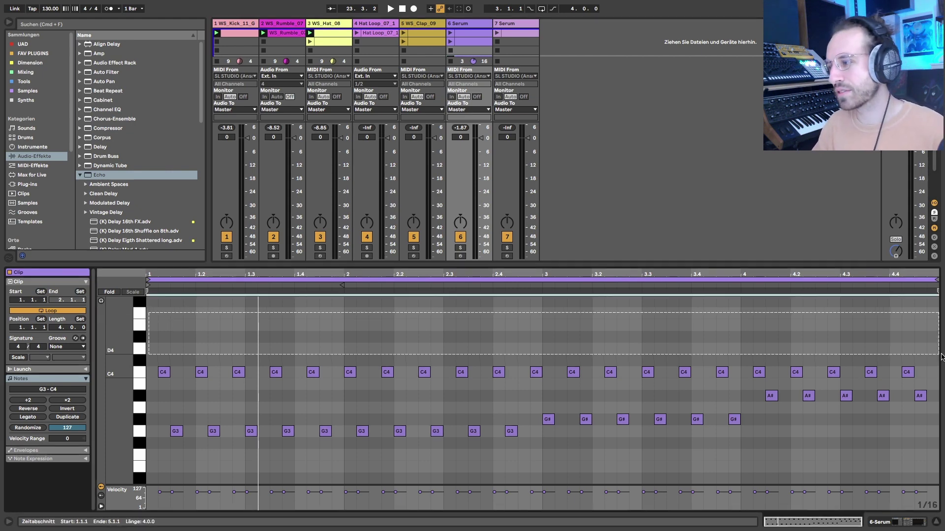
{"action": "key", "text": "super+a"}
{"action": "left_click", "coordinate": [55, 332]}
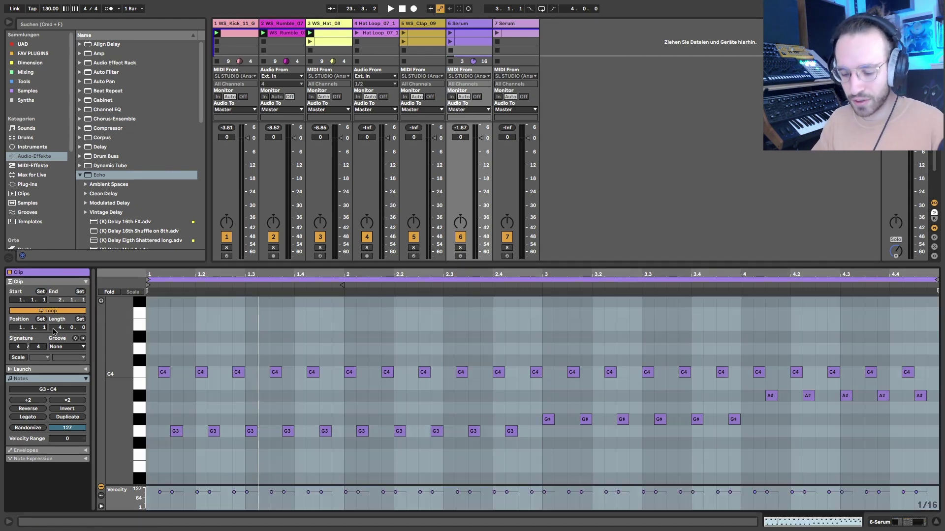
{"action": "type", "text": "8"}
{"action": "key", "text": "Return"}
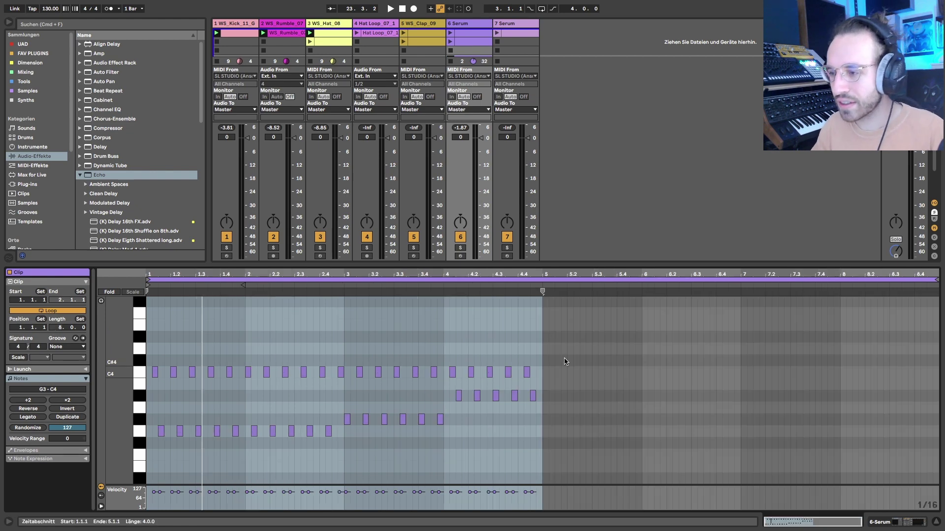
{"action": "key", "text": "super+d"}
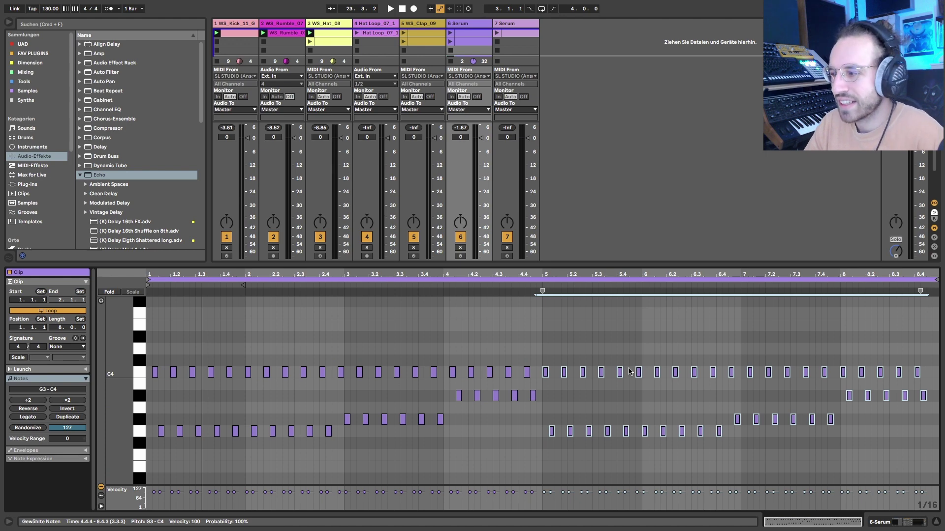
Inspect the final C4 and A#3 notes and the empty sixteenths at the end of the eight-bar clip.
{"action": "scroll", "coordinate": [630, 371], "scroll_direction": "up", "scroll_amount": 5}
{"action": "left_click", "coordinate": [918, 354]}
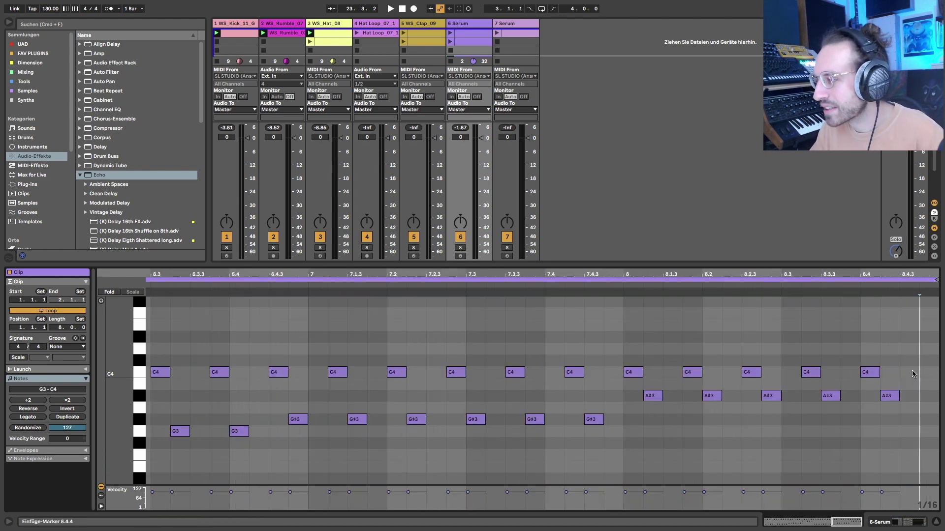
{"action": "left_click_drag", "start_coordinate": [875, 375], "coordinate": [924, 375]}
{"action": "left_click", "coordinate": [932, 384]}
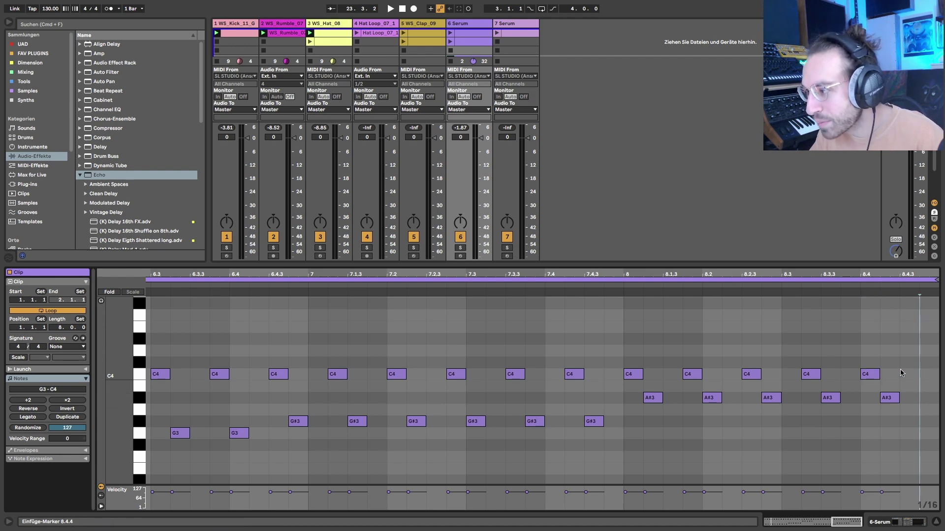
{"action": "scroll", "coordinate": [932, 383], "scroll_direction": "down", "scroll_amount": 5}
{"action": "scroll", "coordinate": [816, 364], "scroll_direction": "down", "scroll_amount": 1}
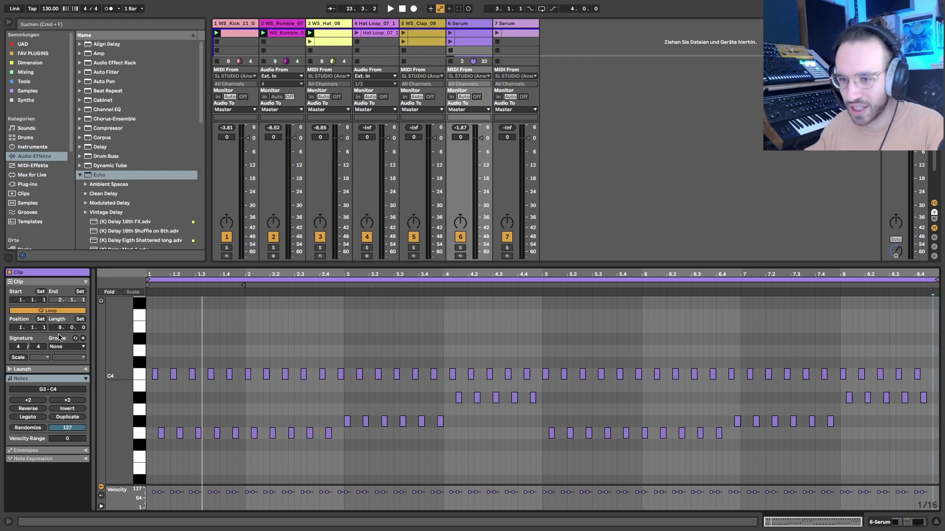
Examine the note pairs around the seam at bar 5 and trace the pattern across all eight bars.
{"action": "left_click_drag", "start_coordinate": [529, 363], "coordinate": [533, 408]}
{"action": "left_click", "coordinate": [540, 353]}
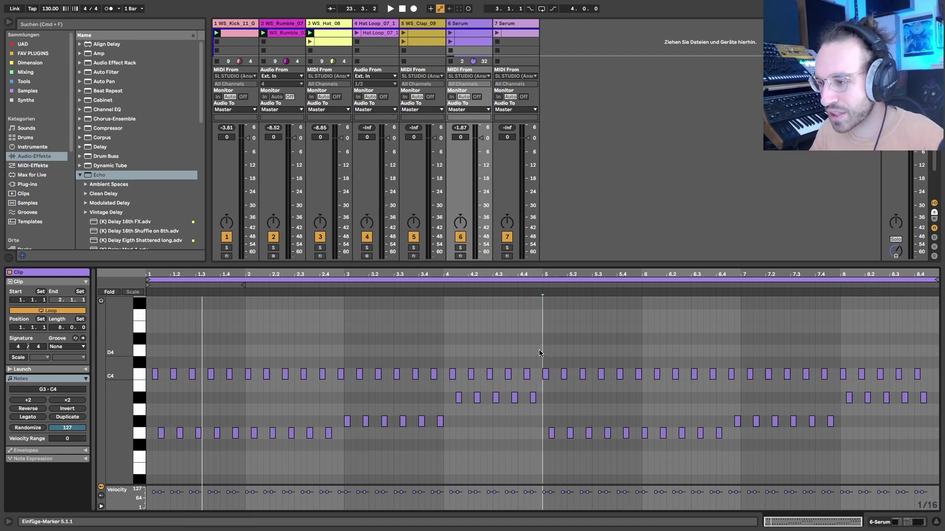
{"action": "scroll", "coordinate": [540, 352], "scroll_direction": "up", "scroll_amount": 5}
{"action": "left_click_drag", "start_coordinate": [542, 359], "coordinate": [586, 460]}
{"action": "left_click_drag", "start_coordinate": [479, 341], "coordinate": [537, 455]}
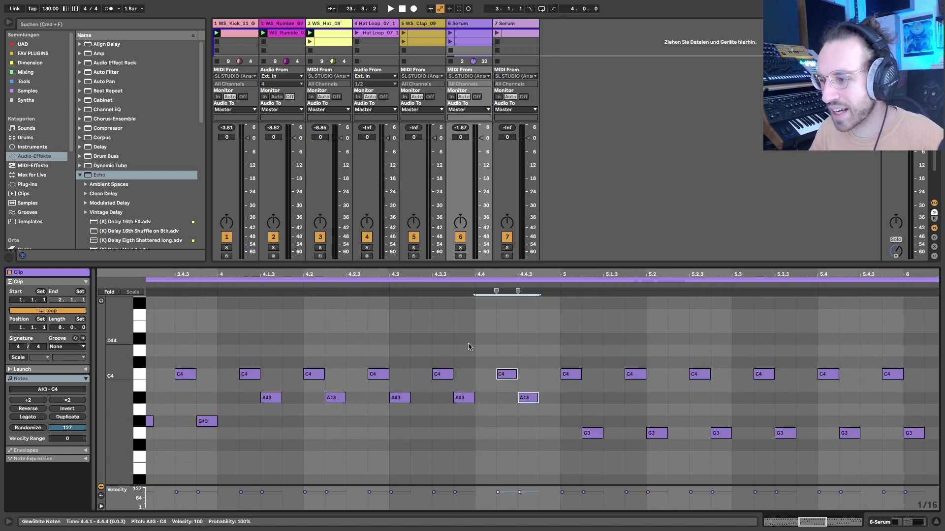
{"action": "left_click", "coordinate": [476, 333]}
{"action": "left_click", "coordinate": [507, 374]}
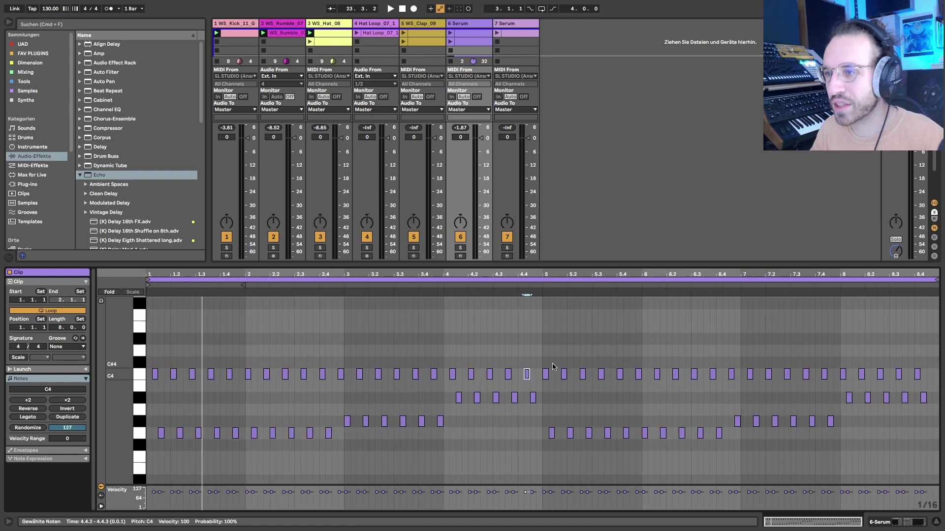
{"action": "scroll", "coordinate": [543, 367], "scroll_direction": "down", "scroll_amount": 10}
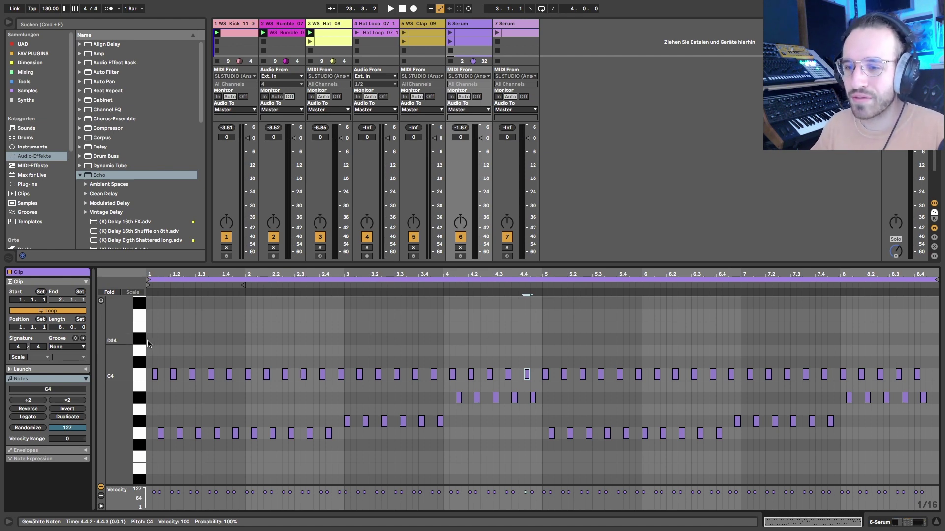
{"action": "left_click_drag", "start_coordinate": [148, 343], "coordinate": [881, 454]}
{"action": "left_click", "coordinate": [923, 397]}
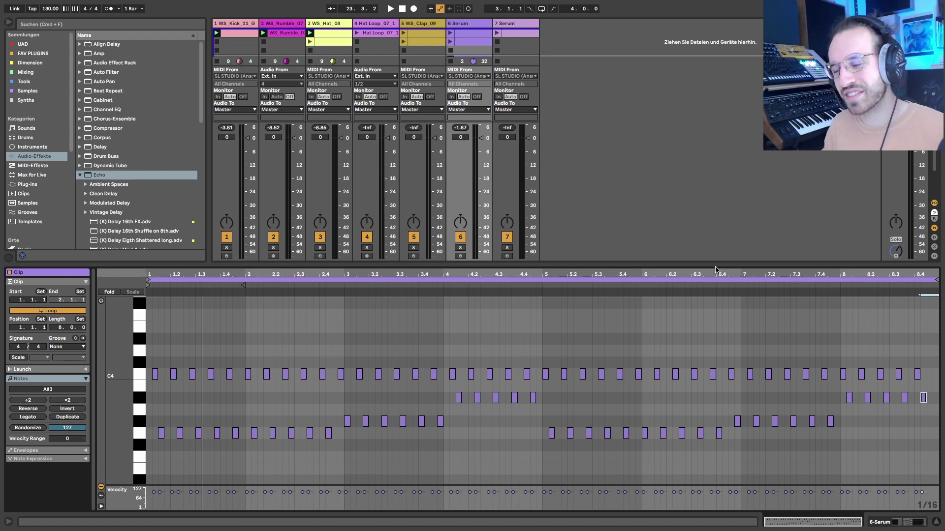
Open the three-sixteenth C3 clip in the first slot of track 6 Serum and launch it with the beat.
{"action": "left_click", "coordinate": [465, 23]}
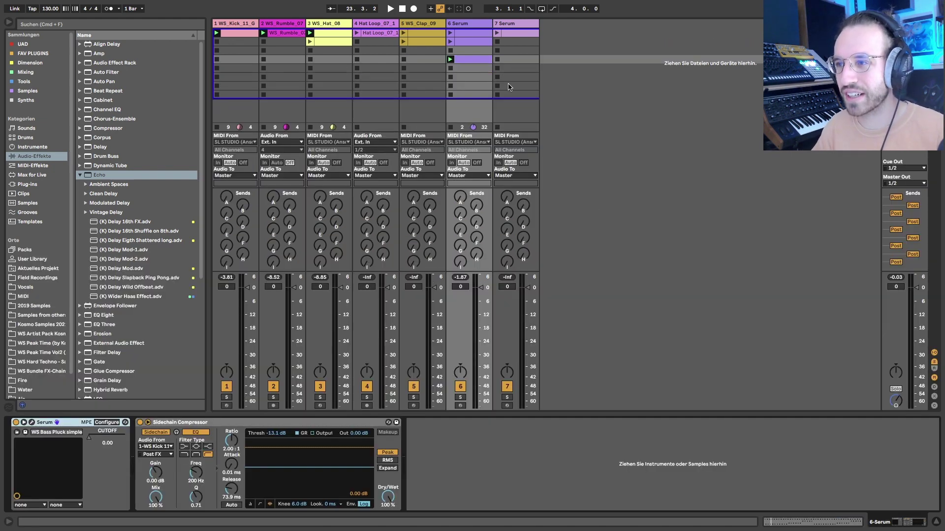
{"action": "left_click", "coordinate": [465, 33]}
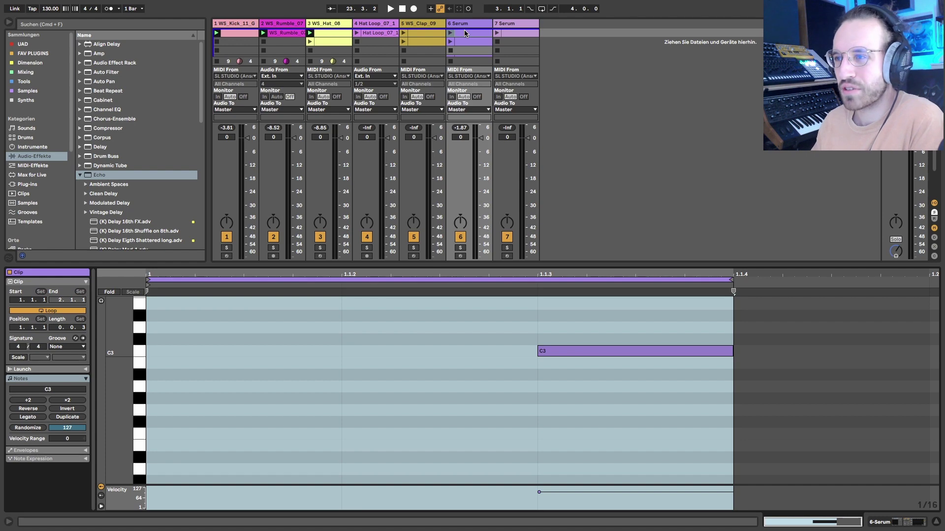
{"action": "left_click_drag", "start_coordinate": [581, 362], "coordinate": [669, 317]}
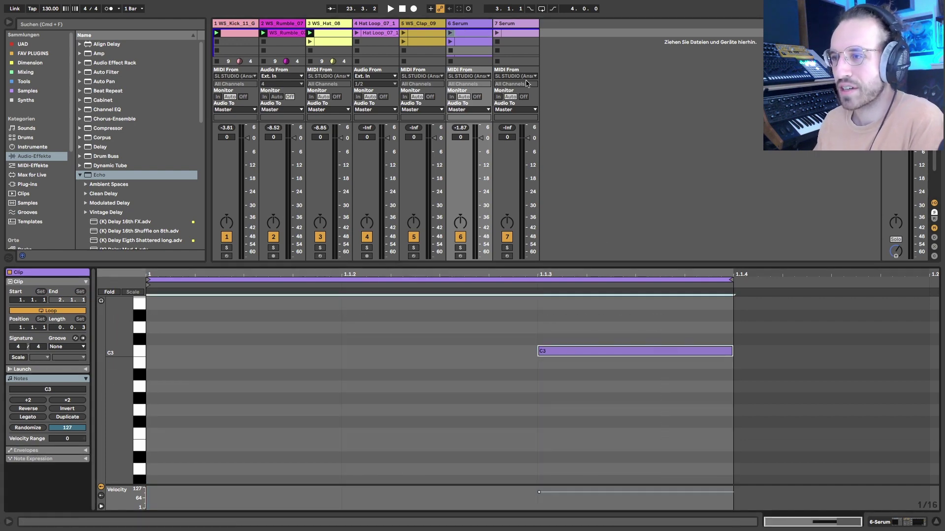
{"action": "left_click", "coordinate": [450, 33]}
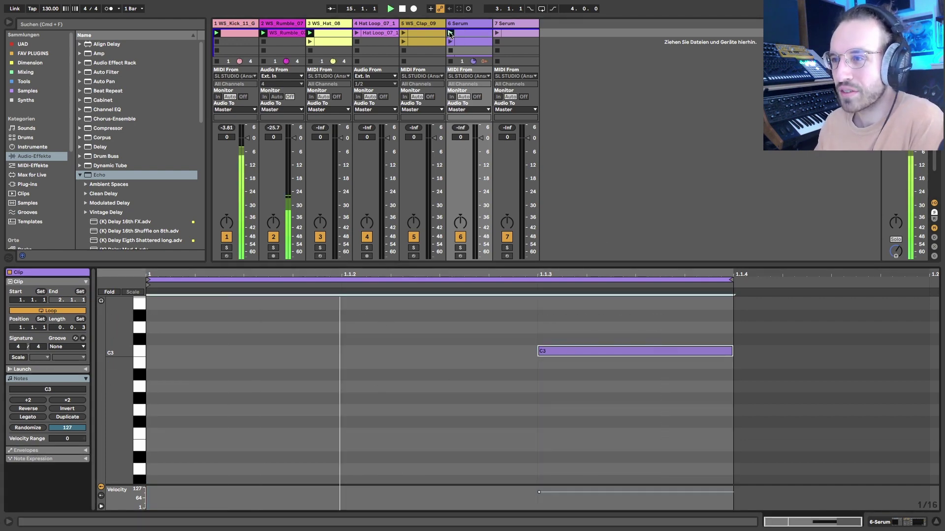
Fold the track 7 Serum clip's editor to its used notes, and launch the clip with the track soloed.
{"action": "left_click", "coordinate": [512, 36]}
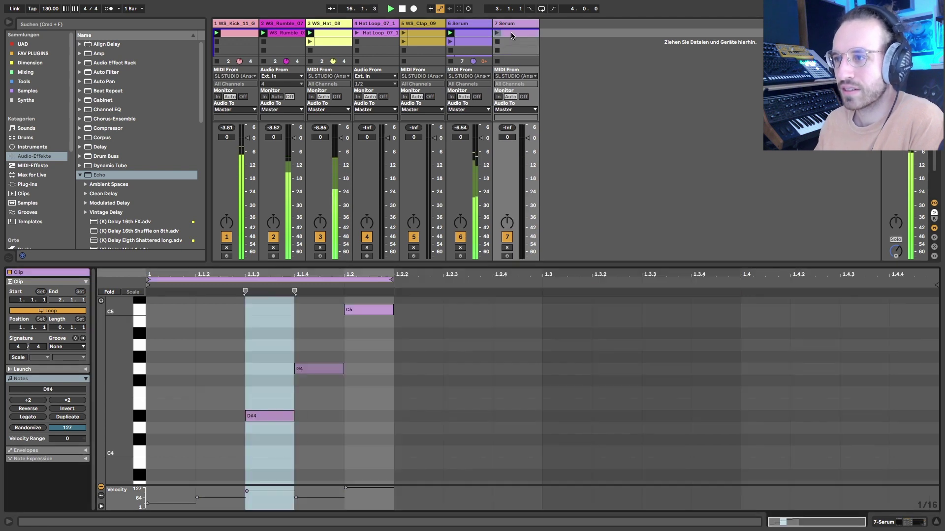
{"action": "scroll", "coordinate": [366, 398], "scroll_direction": "up", "scroll_amount": 5}
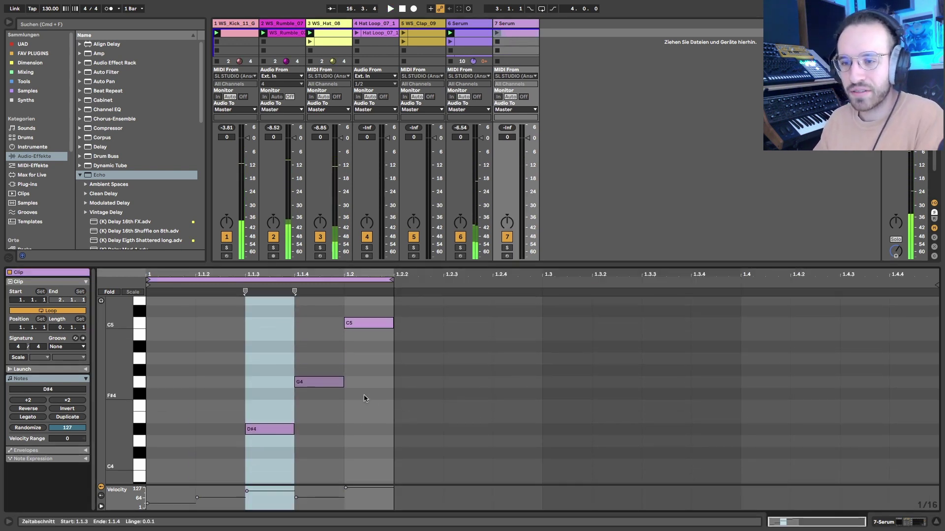
{"action": "left_click", "coordinate": [109, 292]}
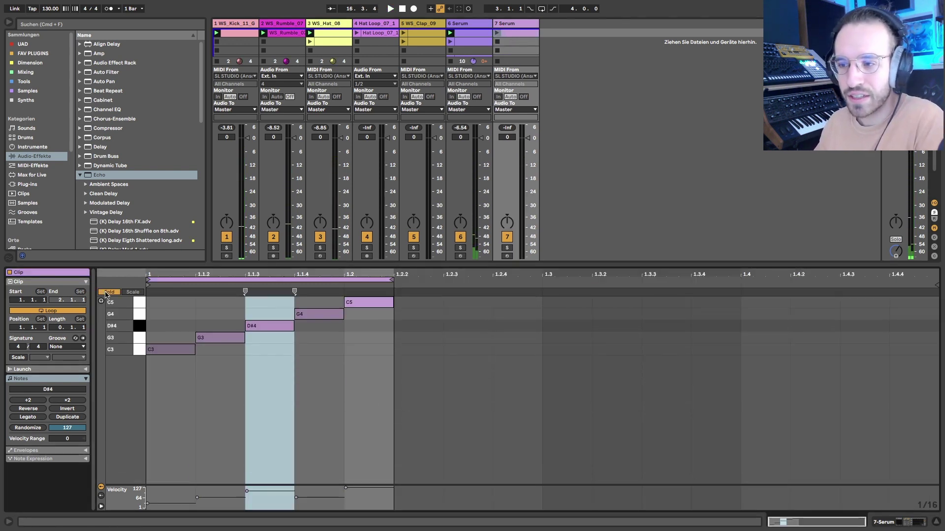
{"action": "left_click", "coordinate": [507, 248]}
{"action": "left_click", "coordinate": [497, 33]}
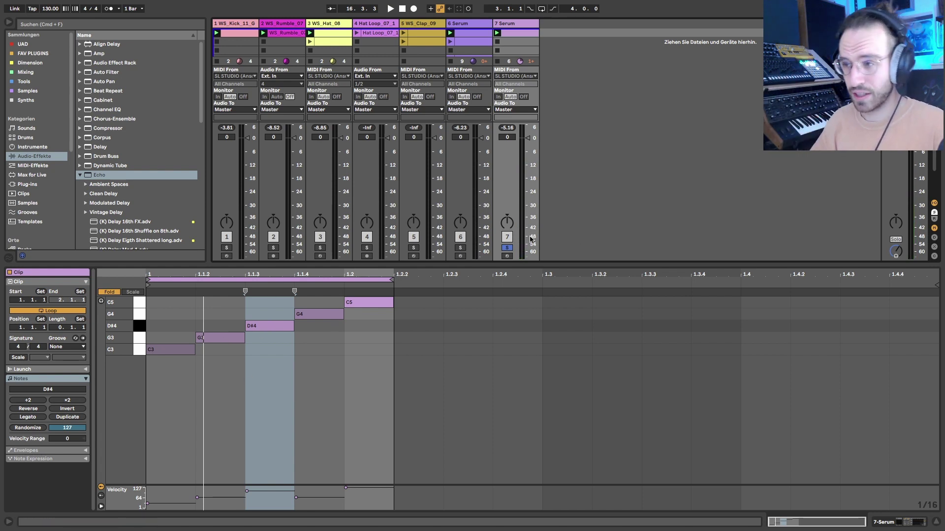
Solo the kick, rumble, hat, hat loop and track 6 Serum tracks during playback, and launch the Hat Loop_07 clip.
{"action": "left_click", "coordinate": [460, 247]}
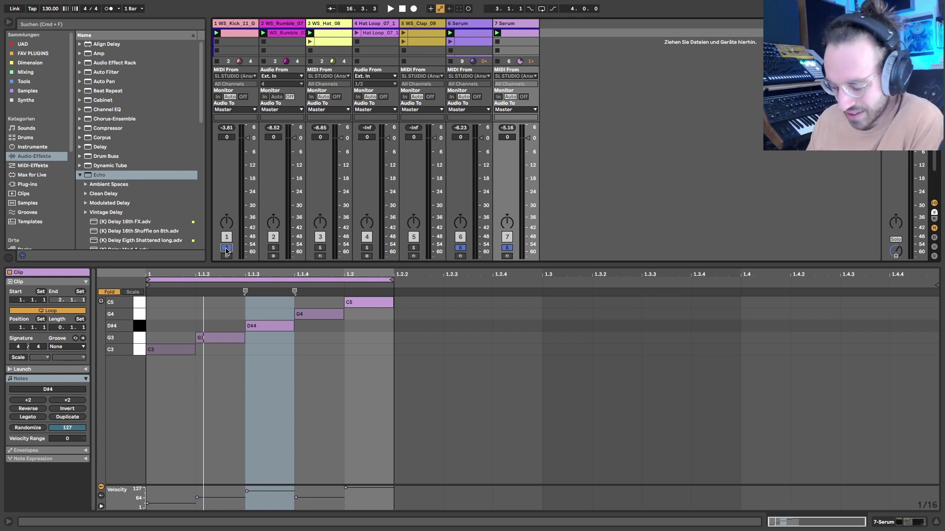
{"action": "key", "text": "space"}
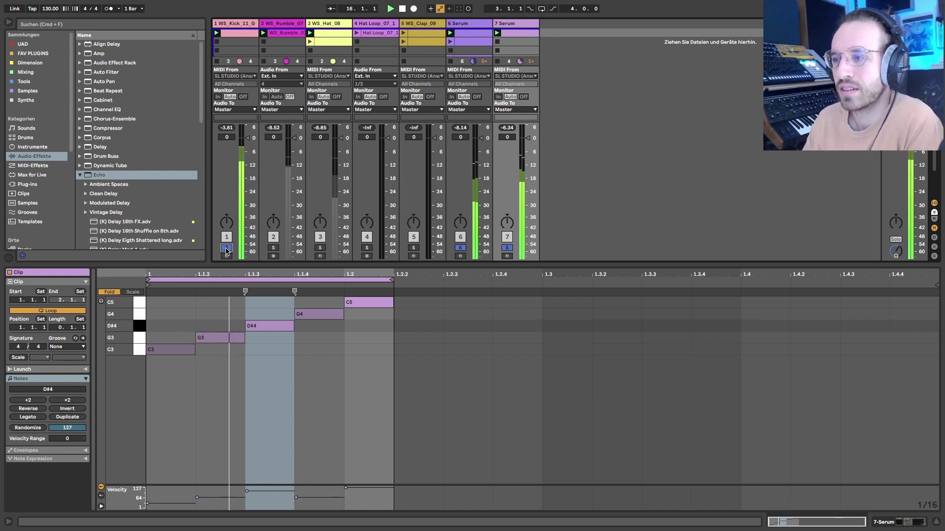
{"action": "left_click", "coordinate": [273, 248]}
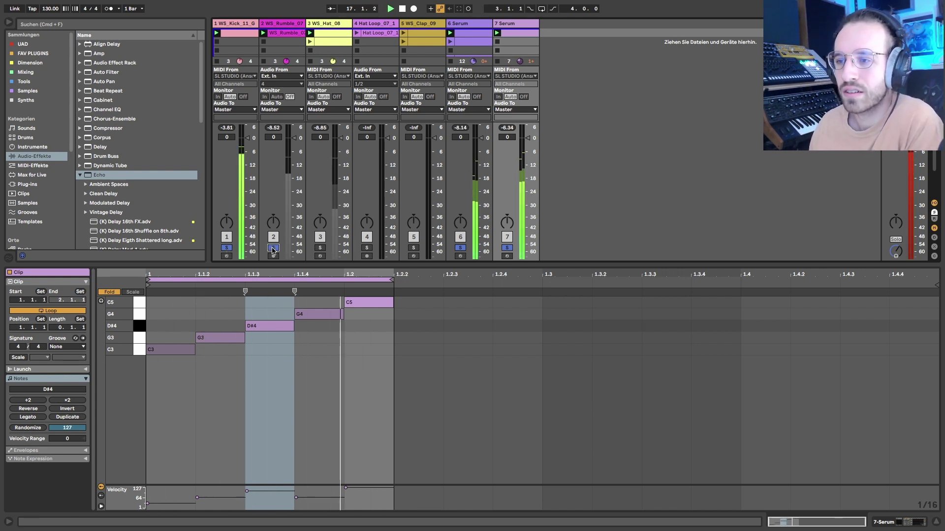
{"action": "left_click", "coordinate": [320, 248]}
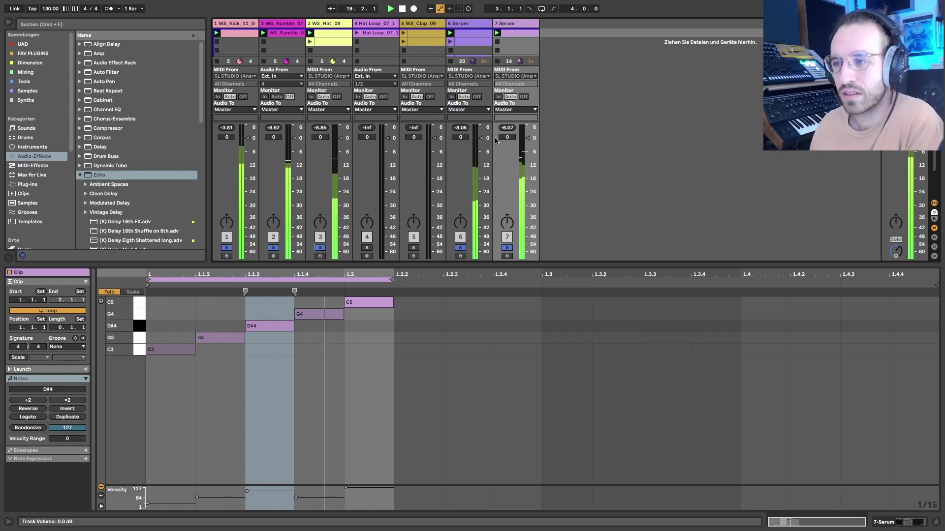
{"action": "left_click", "coordinate": [367, 248]}
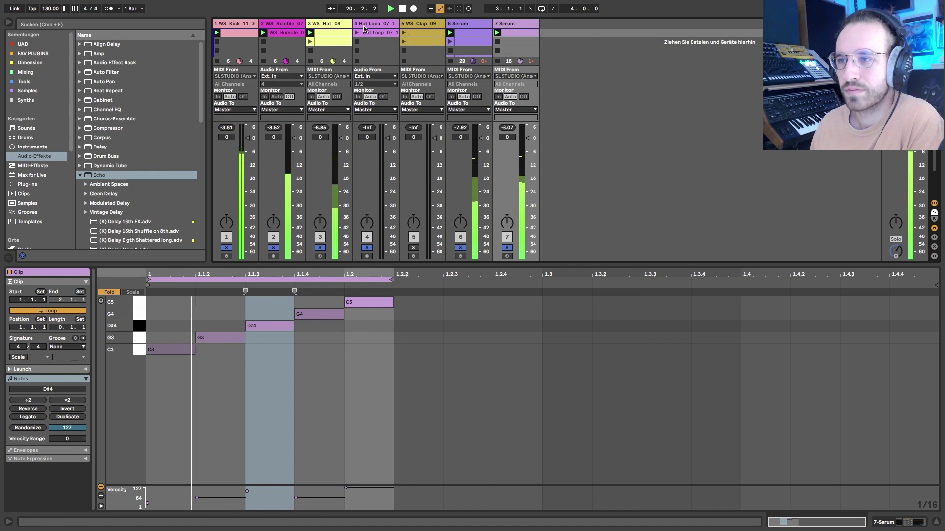
{"action": "left_click", "coordinate": [356, 33]}
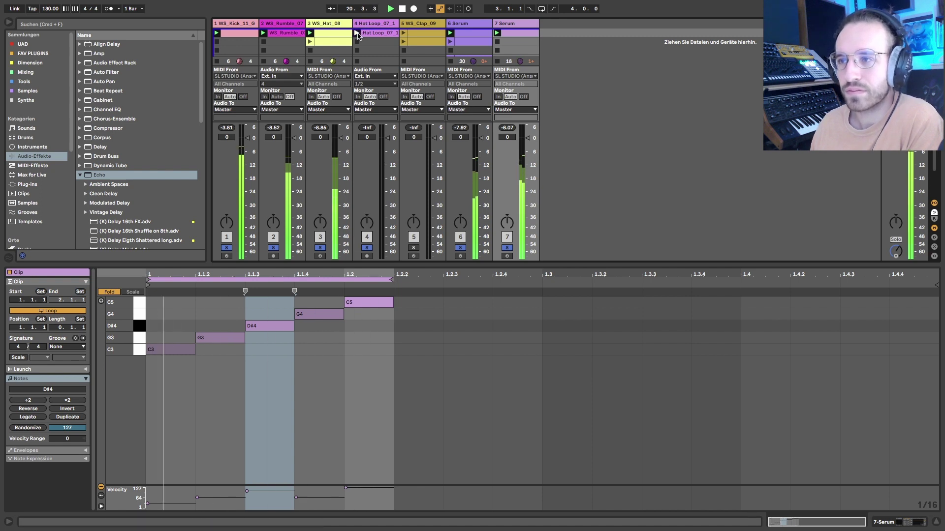
Create a one-bar clip in the third slot of WS_Clap_09 and add sixteenth C3 notes at 1.2 and 1.4.
{"action": "left_click", "coordinate": [416, 52]}
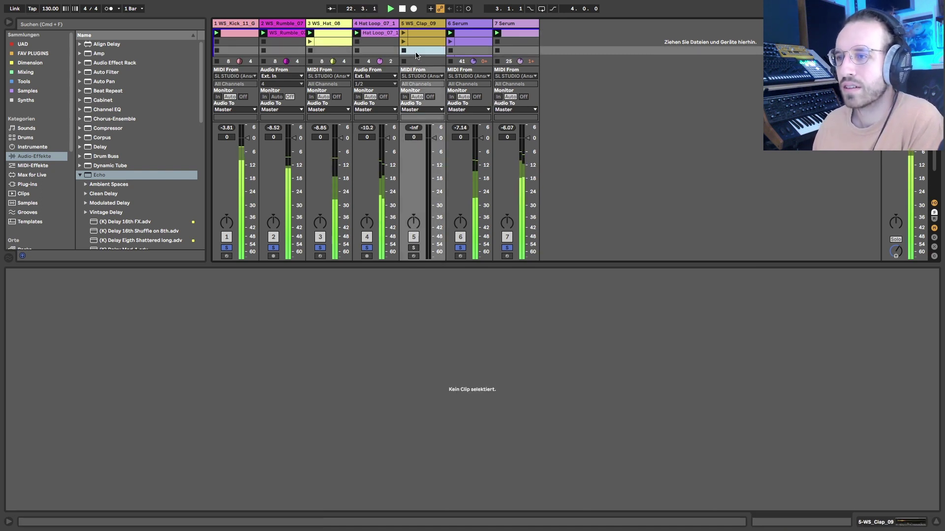
{"action": "double_click", "coordinate": [416, 51]}
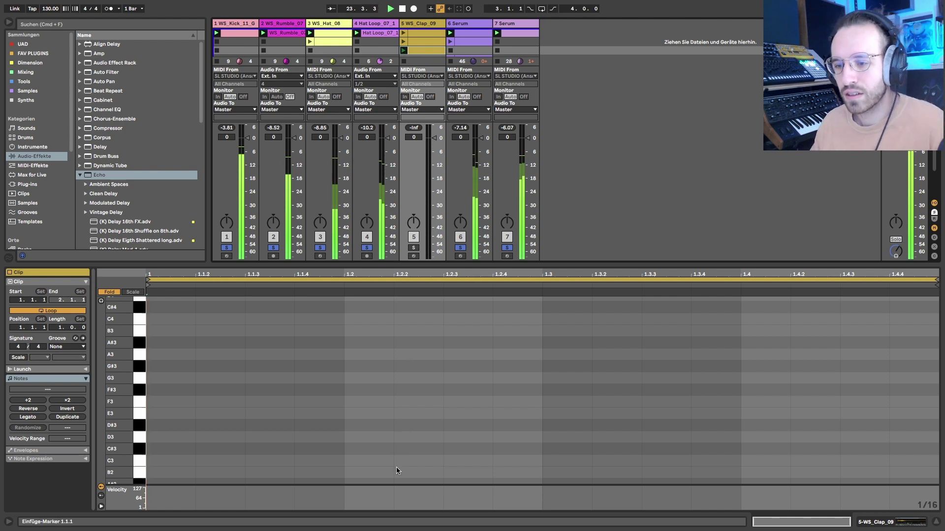
{"action": "double_click", "coordinate": [383, 461]}
{"action": "double_click", "coordinate": [763, 460]}
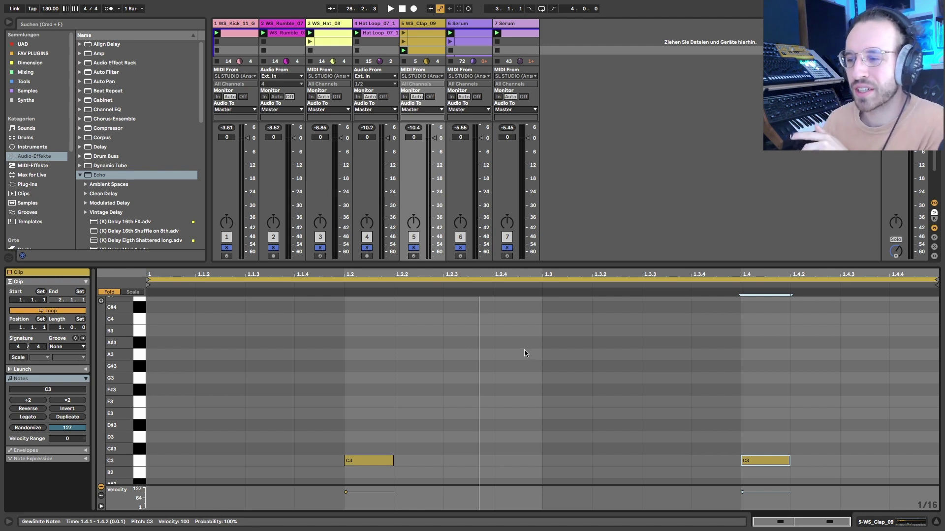
Examine the spacing before and between the two C3 claps, beat by beat and over the bar's first half.
{"action": "left_click_drag", "start_coordinate": [146, 379], "coordinate": [345, 490]}
{"action": "left_click_drag", "start_coordinate": [352, 375], "coordinate": [738, 412]}
{"action": "left_click", "coordinate": [765, 461]}
{"action": "left_click", "coordinate": [528, 367]}
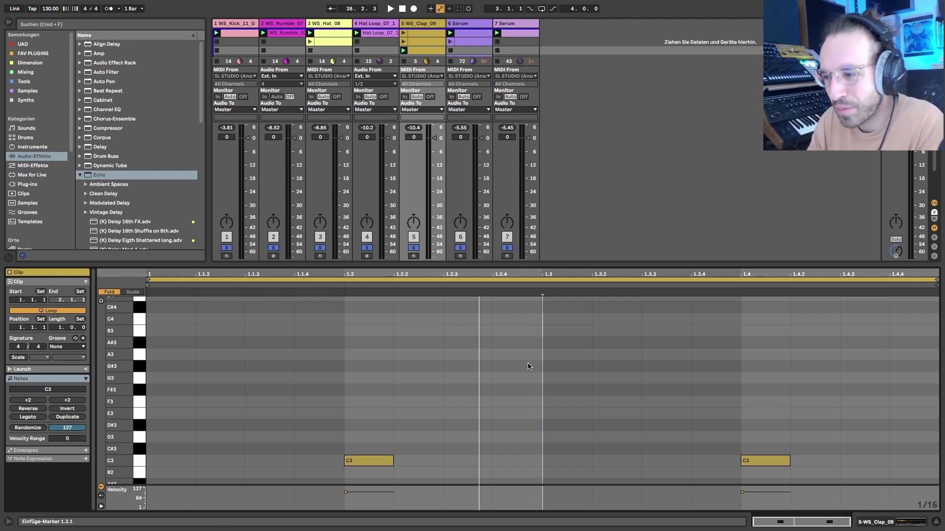
{"action": "left_click_drag", "start_coordinate": [526, 359], "coordinate": [276, 530]}
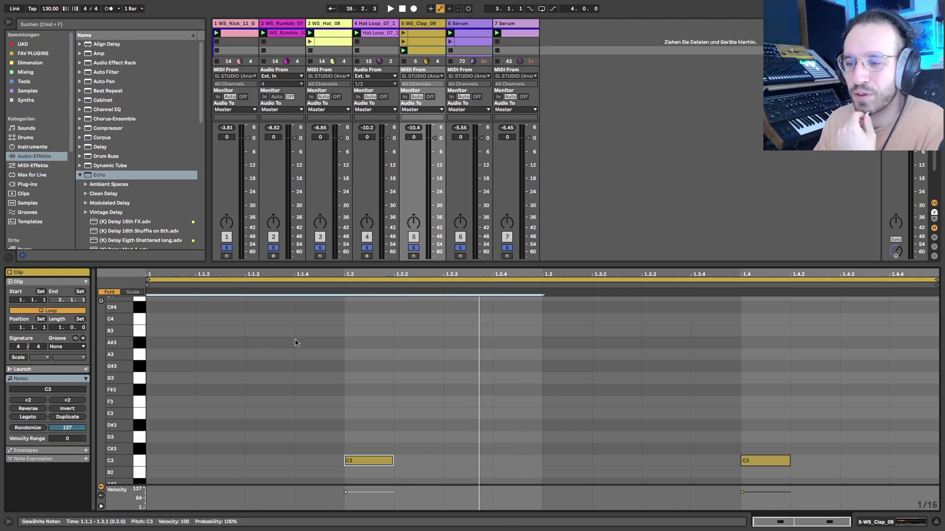
{"action": "left_click_drag", "start_coordinate": [295, 344], "coordinate": [147, 344]}
{"action": "mouse_move", "coordinate": [378, 434]}
{"action": "left_mouse_down"}
{"action": "mouse_move", "coordinate": [409, 437]}
{"action": "mouse_move", "coordinate": [497, 497]}
{"action": "left_mouse_up"}
{"action": "left_click", "coordinate": [527, 419]}
Compare the five-sixteenth C3 to C5 run on track 7 Serum with the two half-bar sections of the clap clip.
{"action": "left_click", "coordinate": [520, 33]}
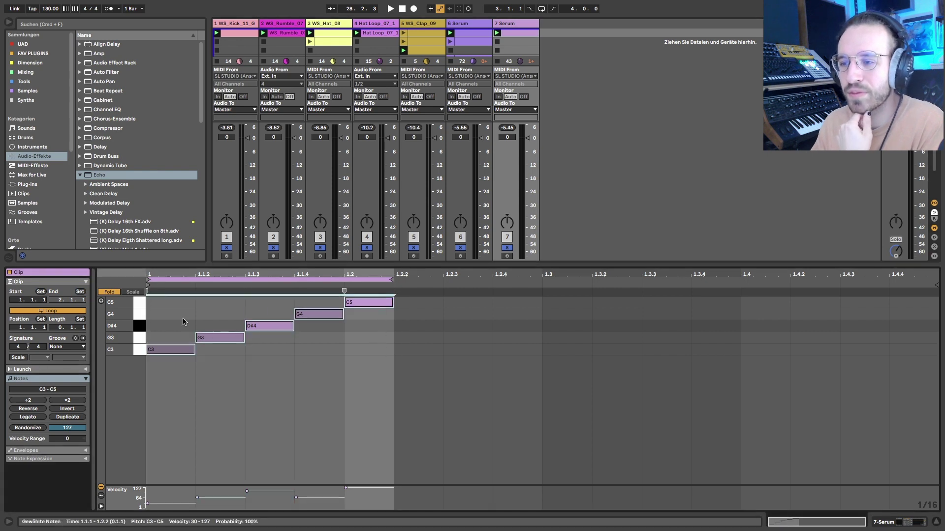
{"action": "left_click_drag", "start_coordinate": [157, 388], "coordinate": [359, 239]}
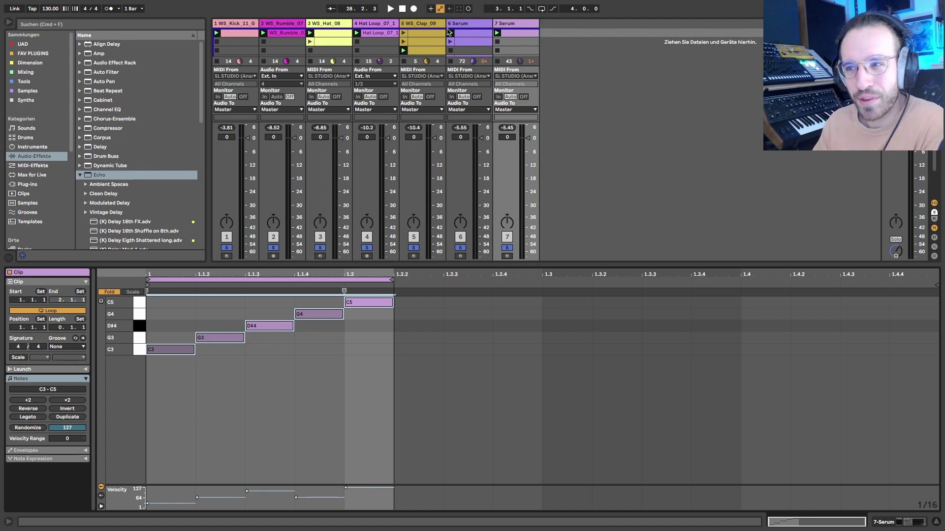
{"action": "left_click", "coordinate": [424, 25]}
{"action": "left_click", "coordinate": [421, 54]}
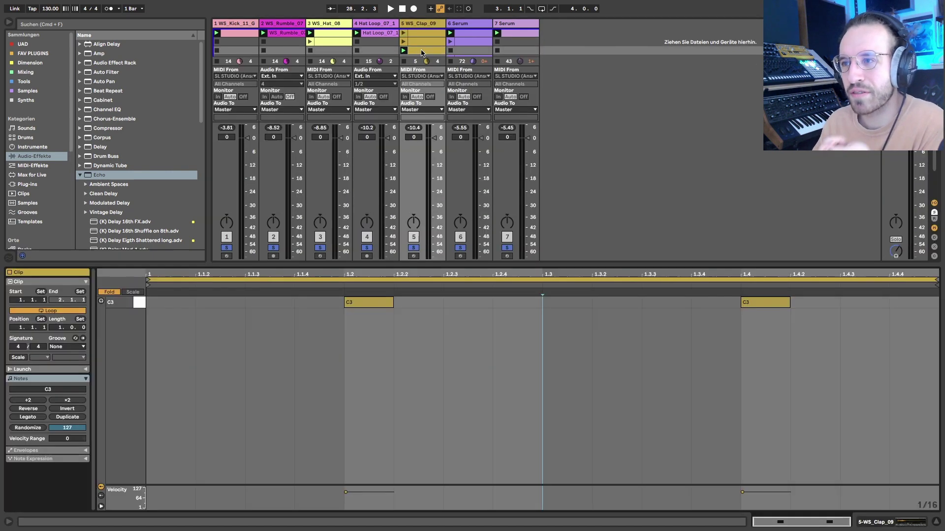
{"action": "left_click_drag", "start_coordinate": [157, 331], "coordinate": [539, 223]}
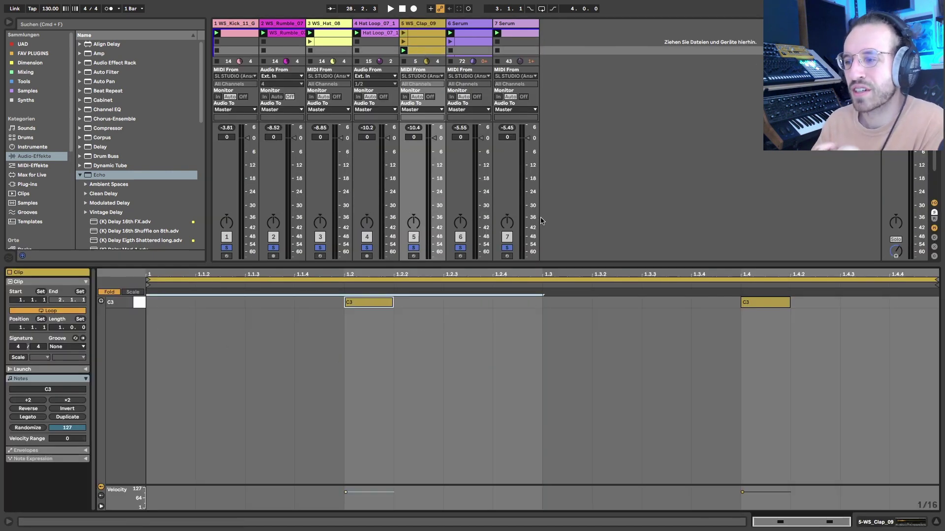
{"action": "left_click_drag", "start_coordinate": [546, 326], "coordinate": [938, 295]}
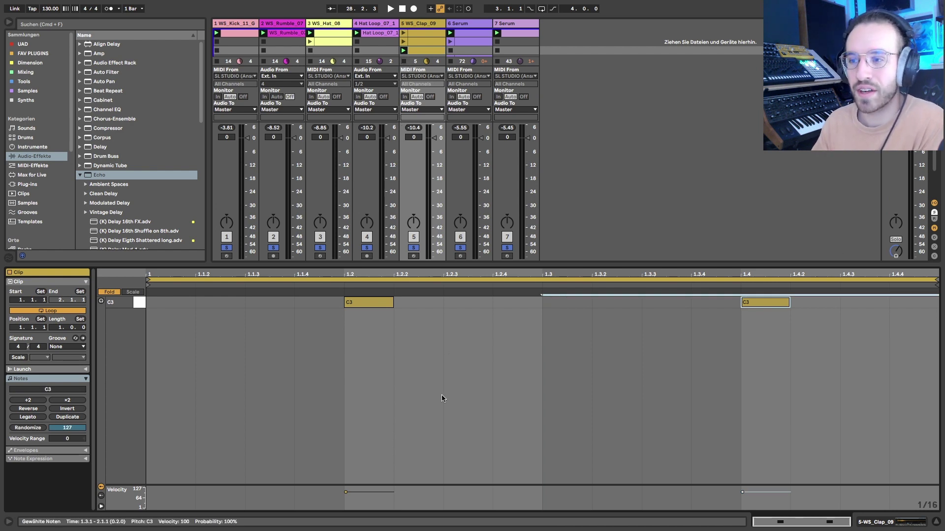
Delete the C3 clap at 1.2, audition the groove without it, and undo the deletion.
{"action": "left_click", "coordinate": [406, 377]}
{"action": "left_click", "coordinate": [364, 302]}
{"action": "key", "text": "Delete"}
{"action": "key", "text": "space"}
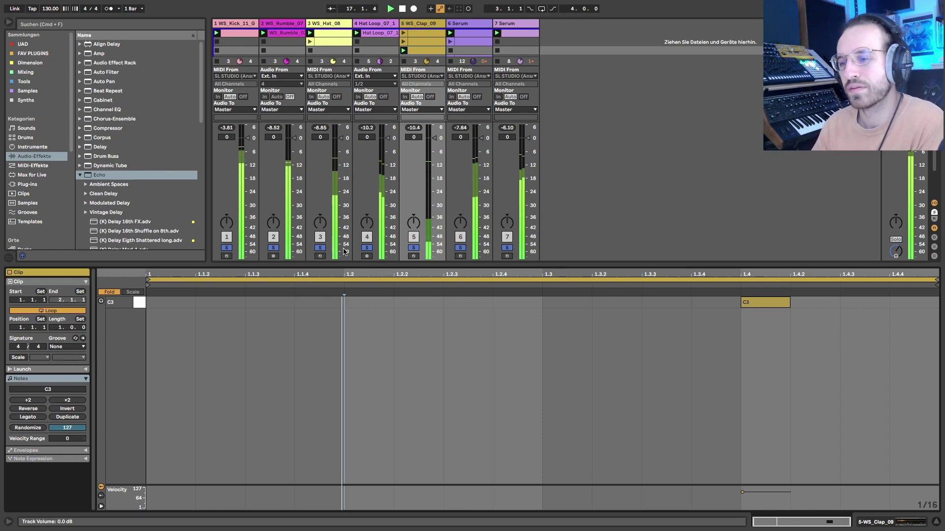
{"action": "key", "text": "a"}
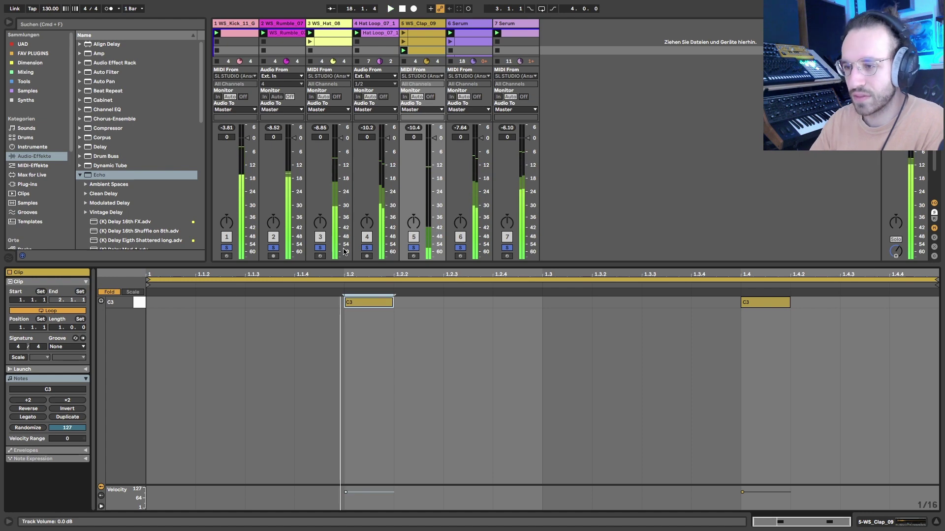